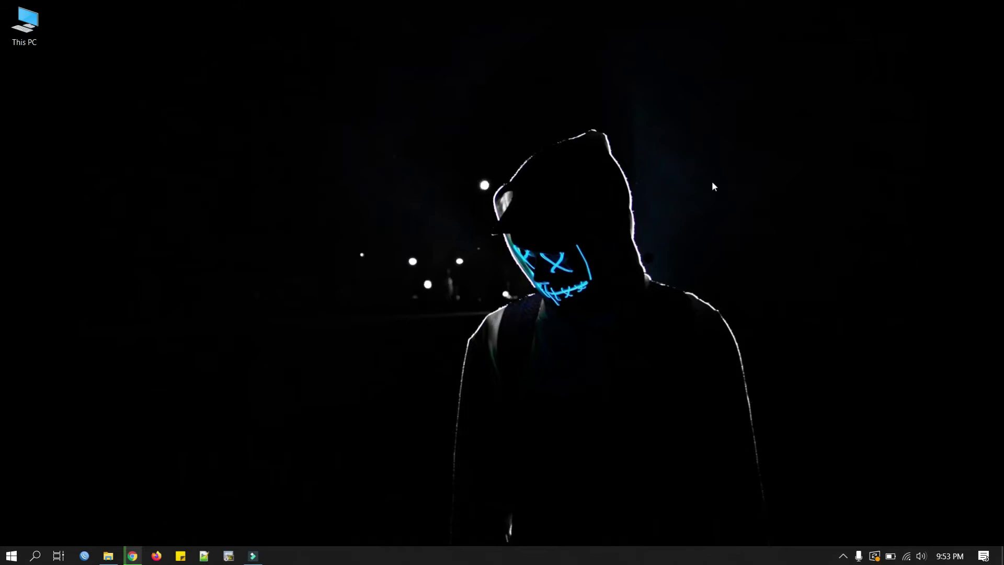
Search Google for gns3 2.1.15 download and open the GNS3/gns3-gui GitHub releases page
{"action": "left_click", "coordinate": [133, 556]}
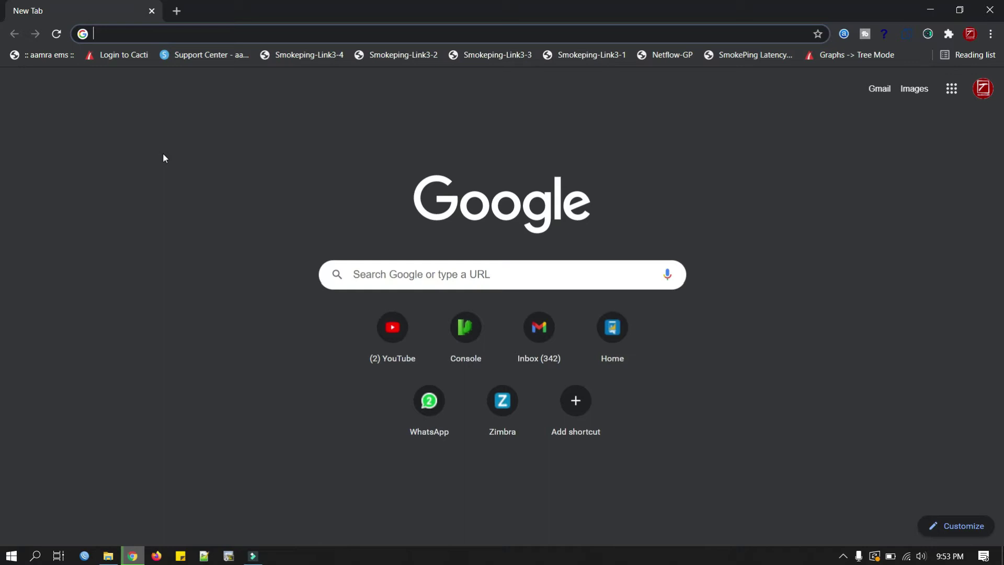
{"action": "type", "text": "gns3"}
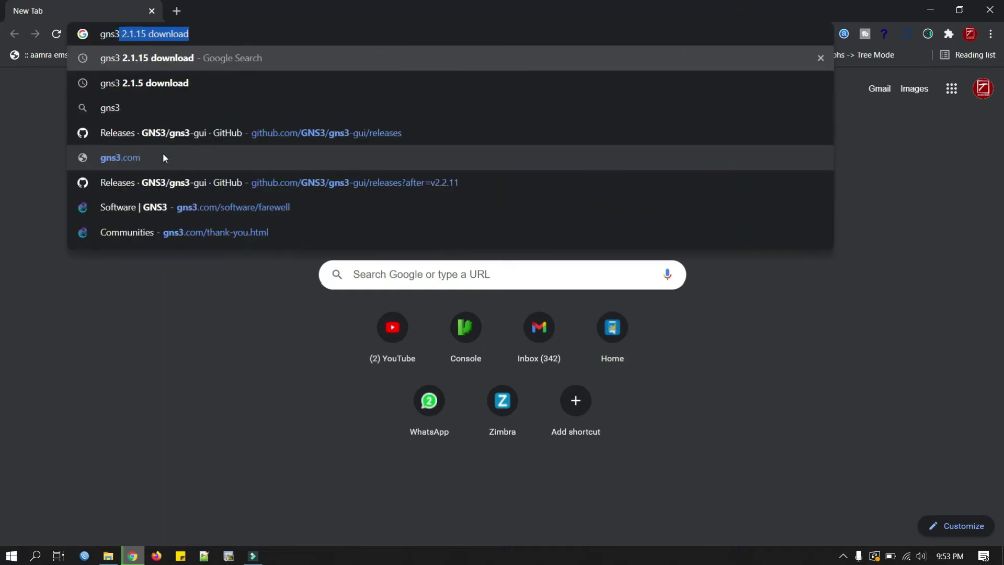
{"action": "key", "text": "Return"}
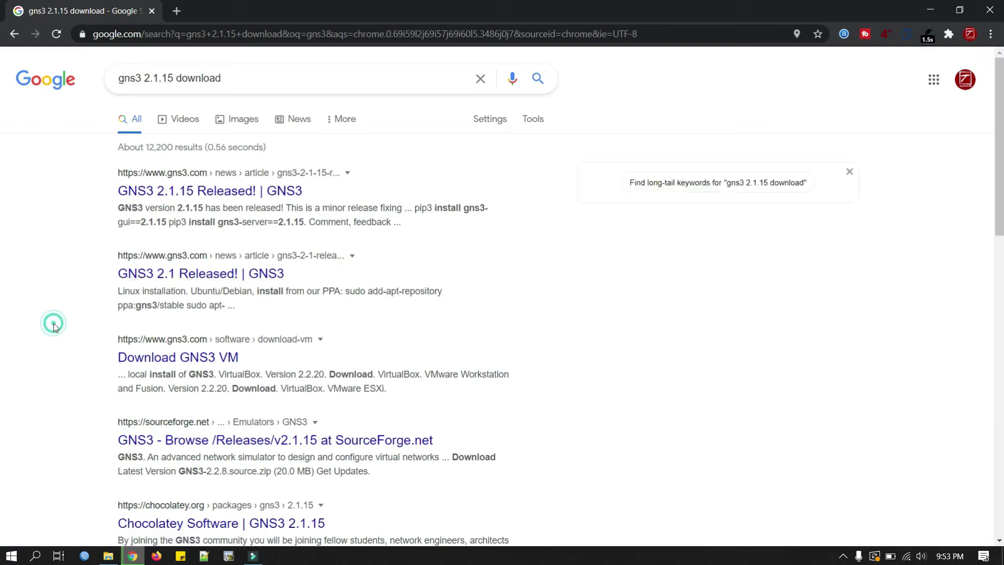
{"action": "scroll", "coordinate": [57, 328], "scroll_direction": "down", "scroll_amount": 3}
{"action": "scroll", "coordinate": [57, 328], "scroll_direction": "down", "scroll_amount": 1}
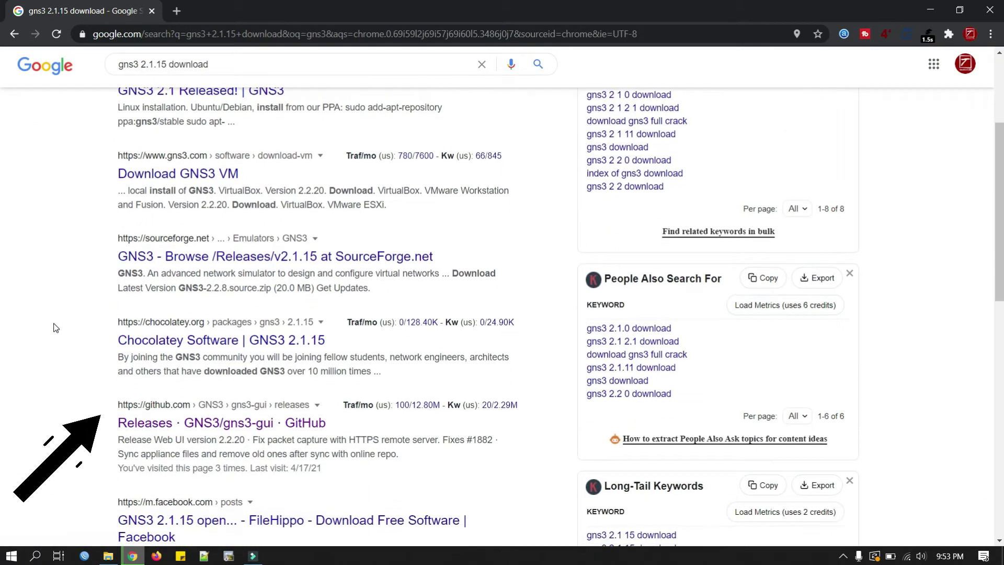
{"action": "left_click", "coordinate": [174, 429]}
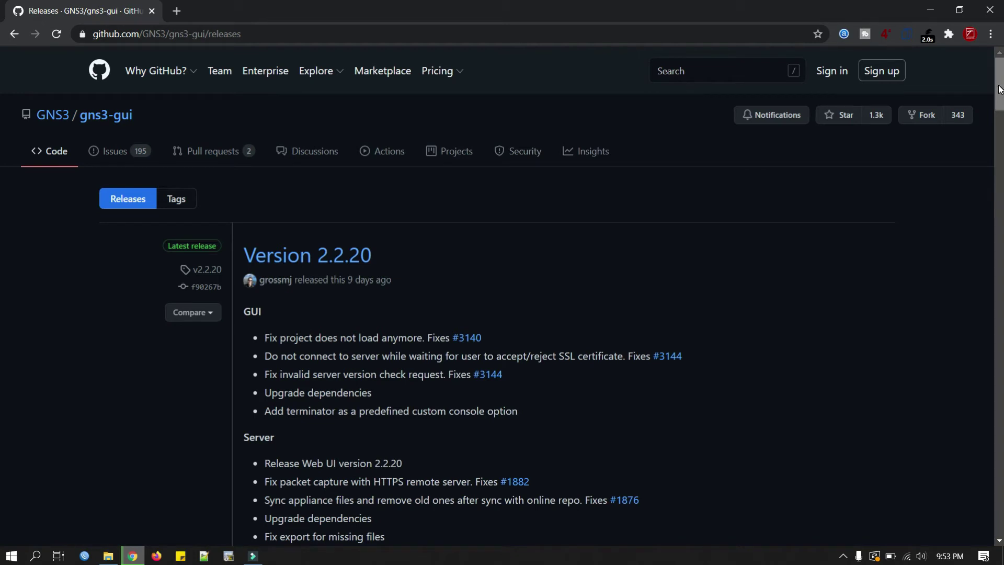
Page back through older gns3-gui releases and open Version 2.1.15 to view its assets
{"action": "left_click_drag", "start_coordinate": [999, 89], "coordinate": [999, 90]}
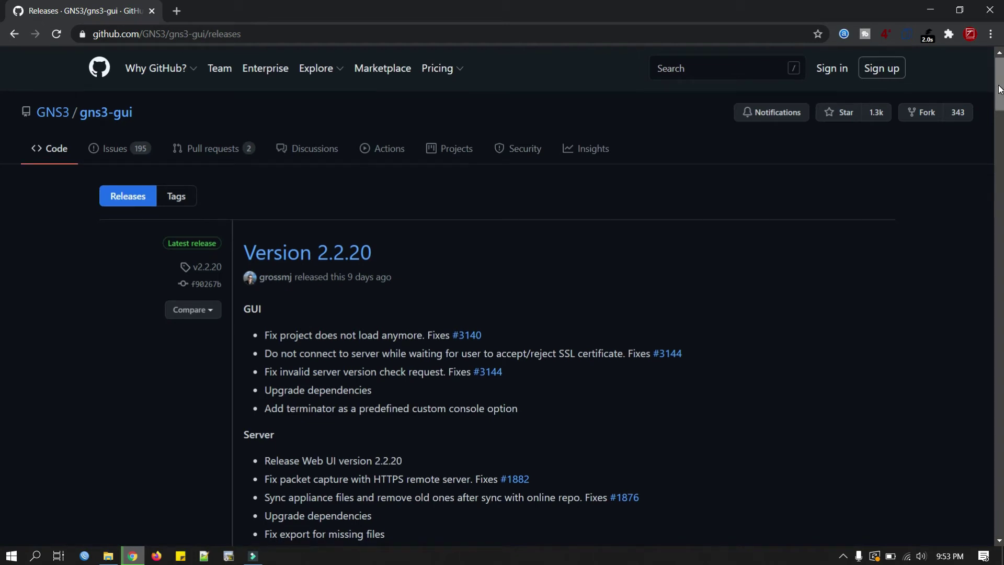
{"action": "left_click_drag", "start_coordinate": [1000, 89], "coordinate": [0, 539]}
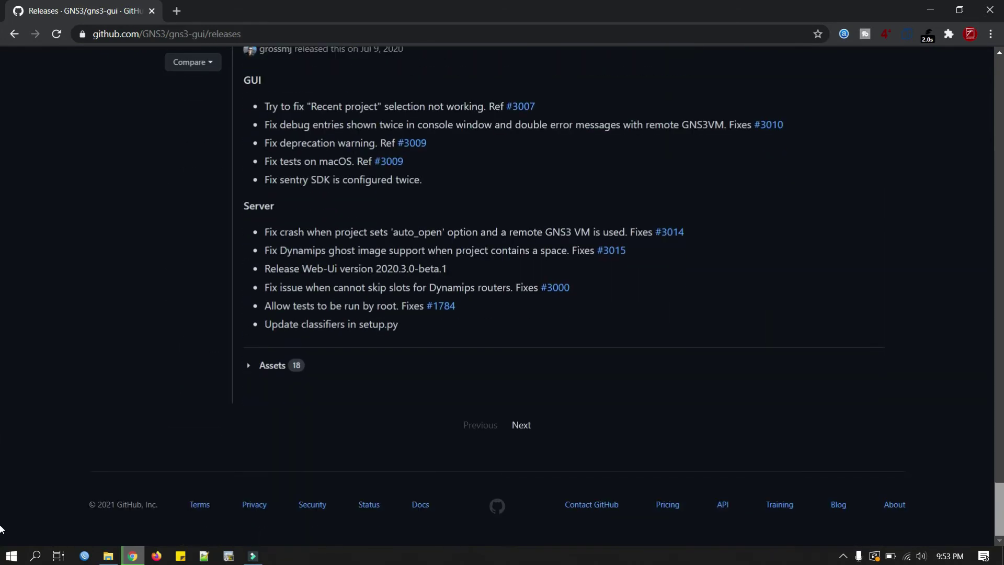
{"action": "left_click", "coordinate": [531, 428]}
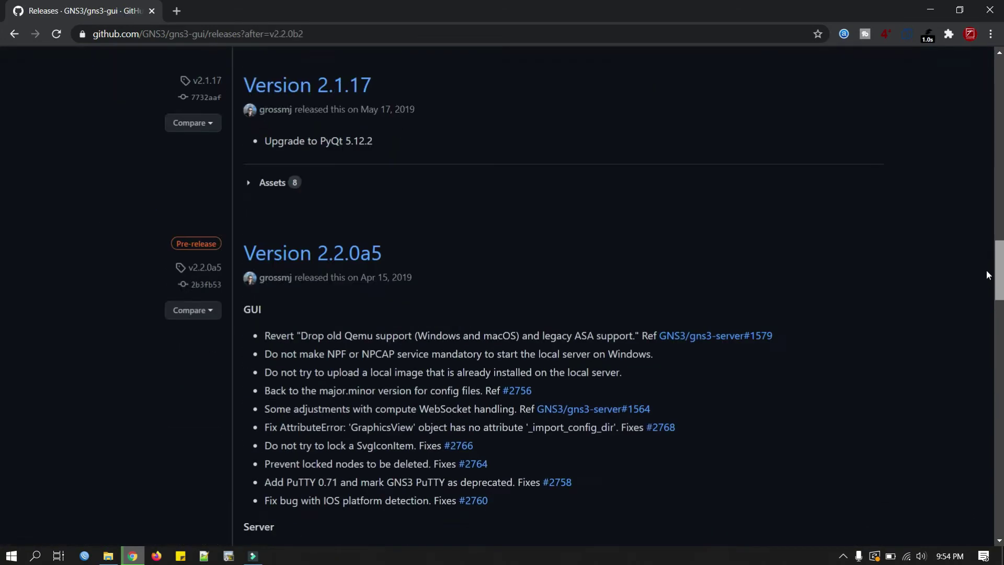
{"action": "scroll", "coordinate": [986, 270], "scroll_direction": "up", "scroll_amount": 1}
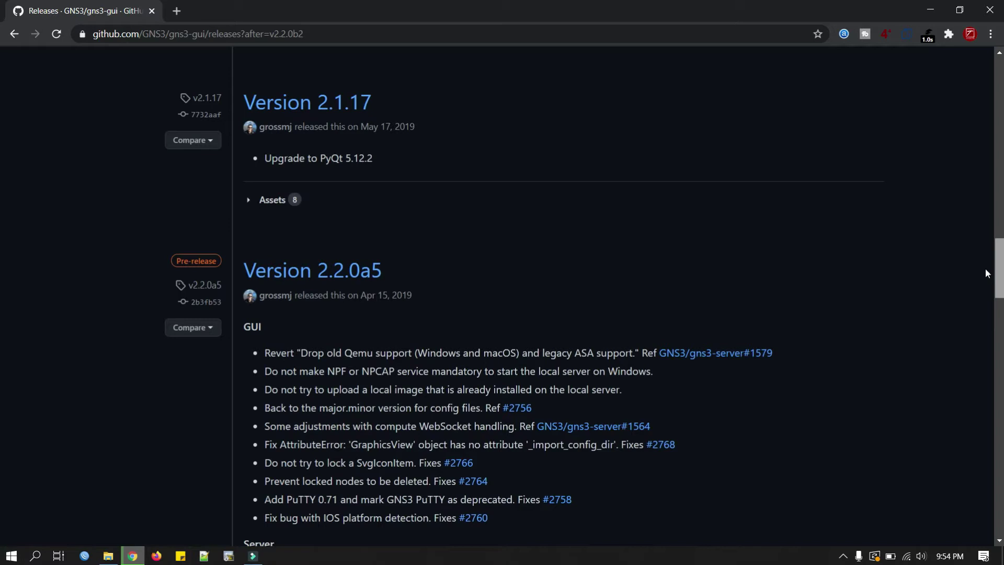
{"action": "left_click_drag", "start_coordinate": [985, 268], "coordinate": [2, 498]}
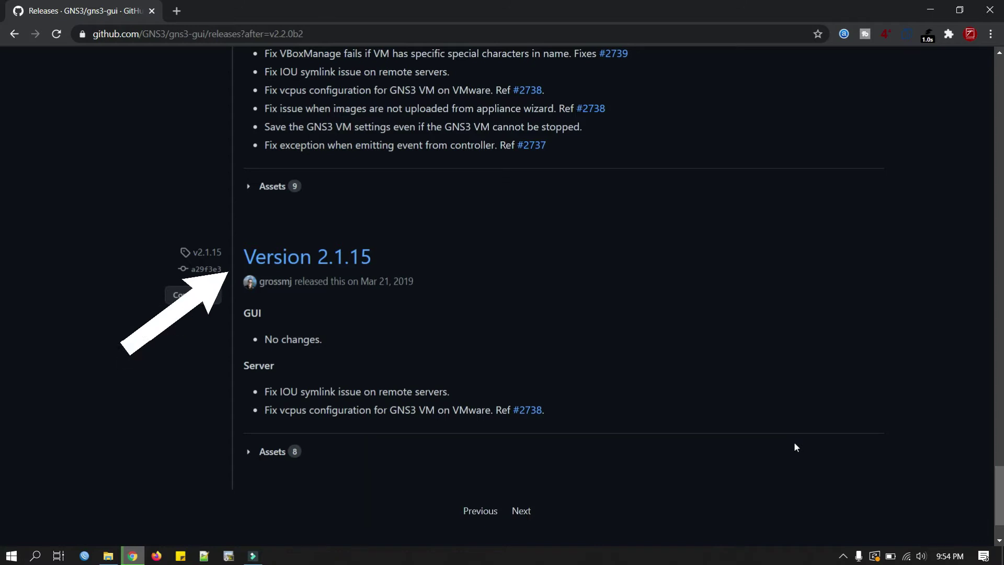
{"action": "left_click", "coordinate": [340, 262]}
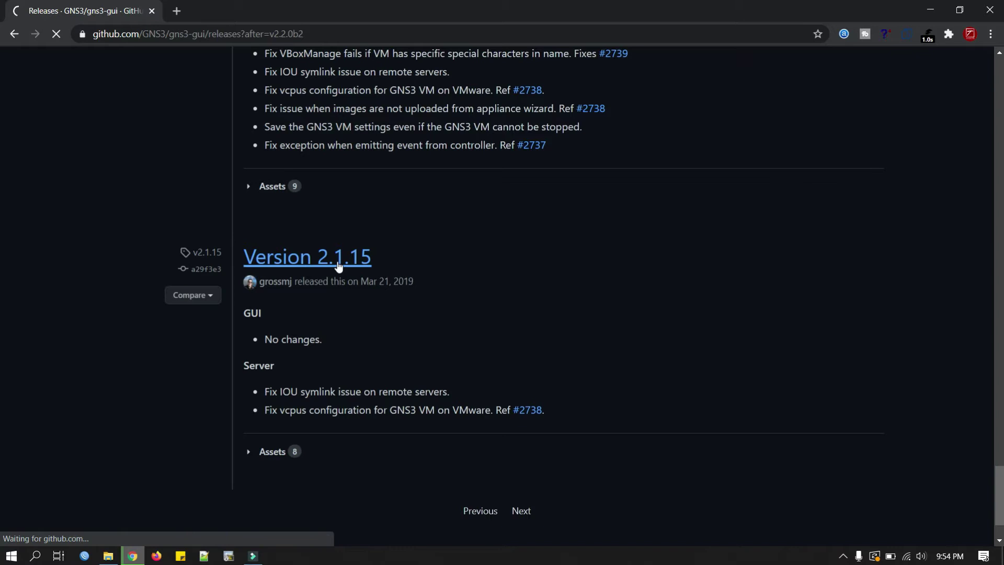
{"action": "scroll", "coordinate": [571, 383], "scroll_direction": "down", "scroll_amount": 3}
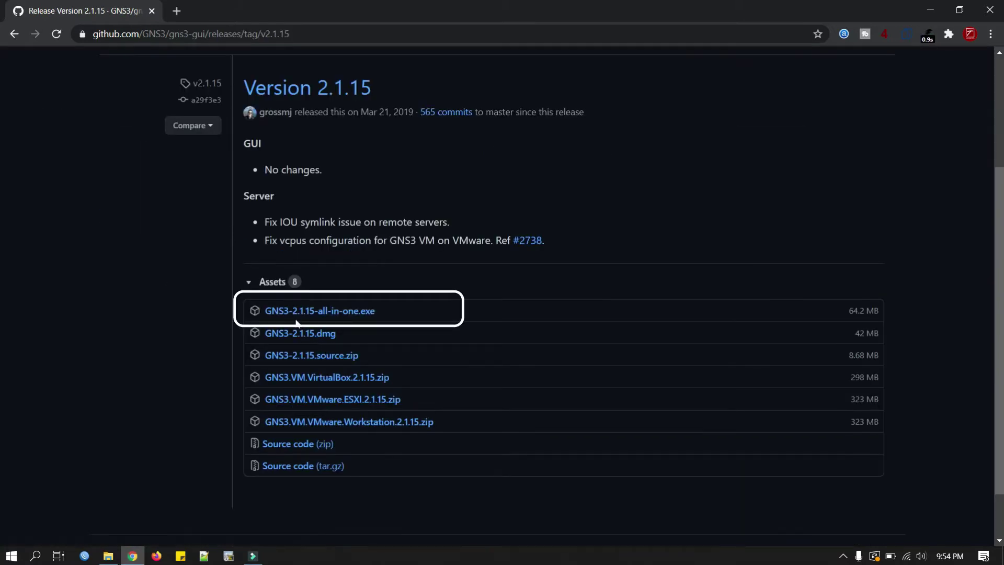
Start downloading GNS3-2.1.15-all-in-one.exe, then pause that download
{"action": "left_click", "coordinate": [370, 311]}
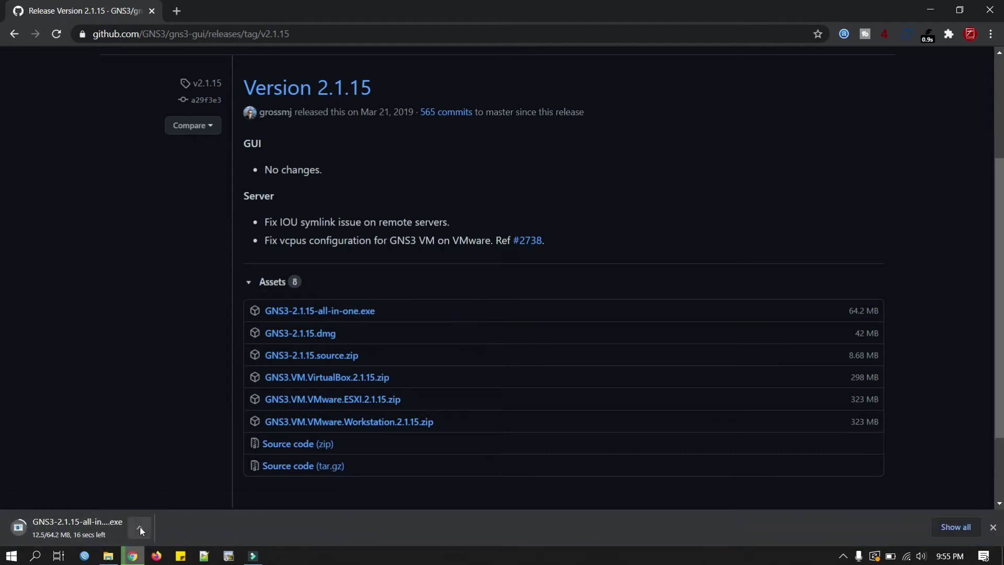
{"action": "left_click", "coordinate": [140, 526]}
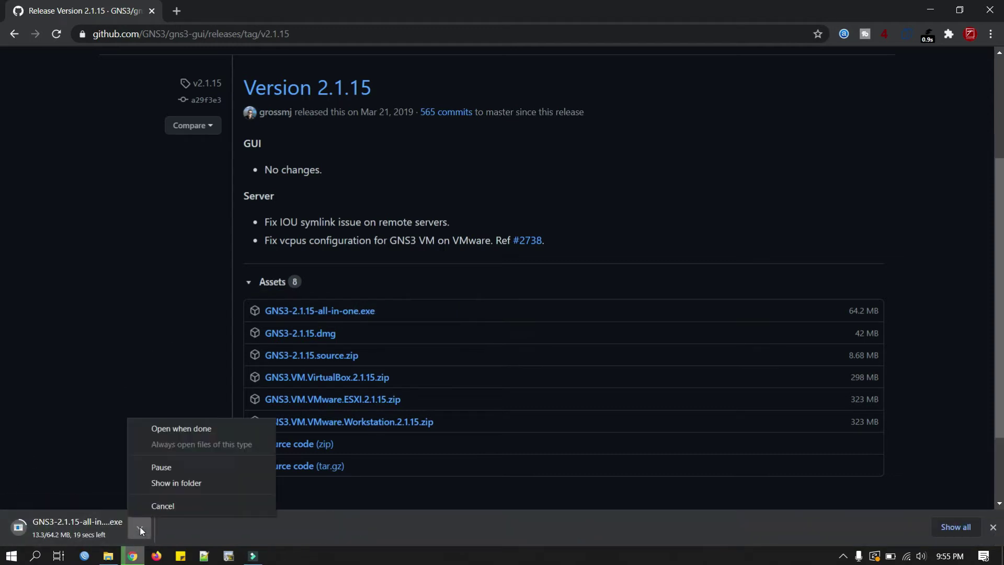
{"action": "left_click", "coordinate": [155, 468]}
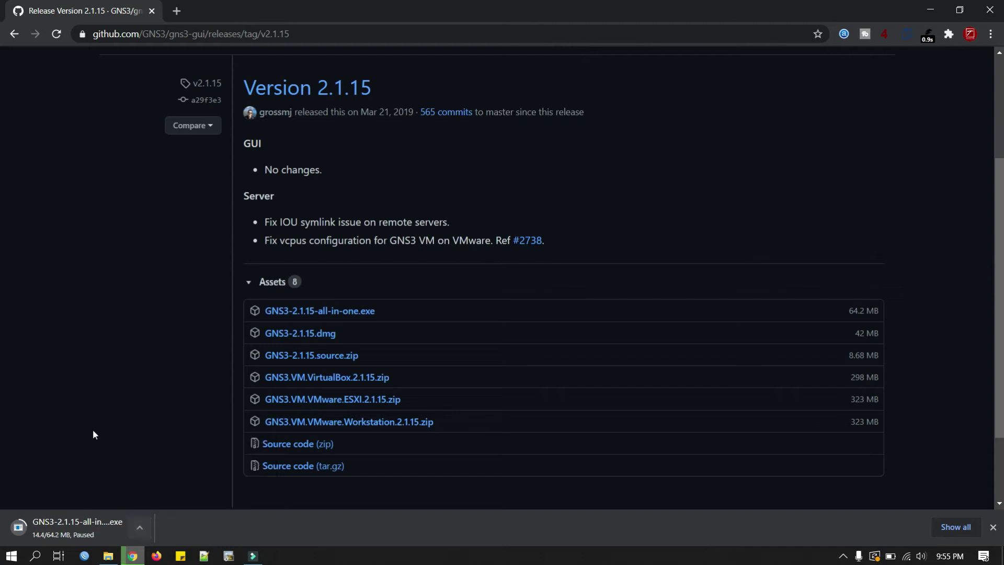
Download GNS3.VM.VMware.Workstation.2.1.15.zip and show it in its folder
{"action": "left_click", "coordinate": [310, 426]}
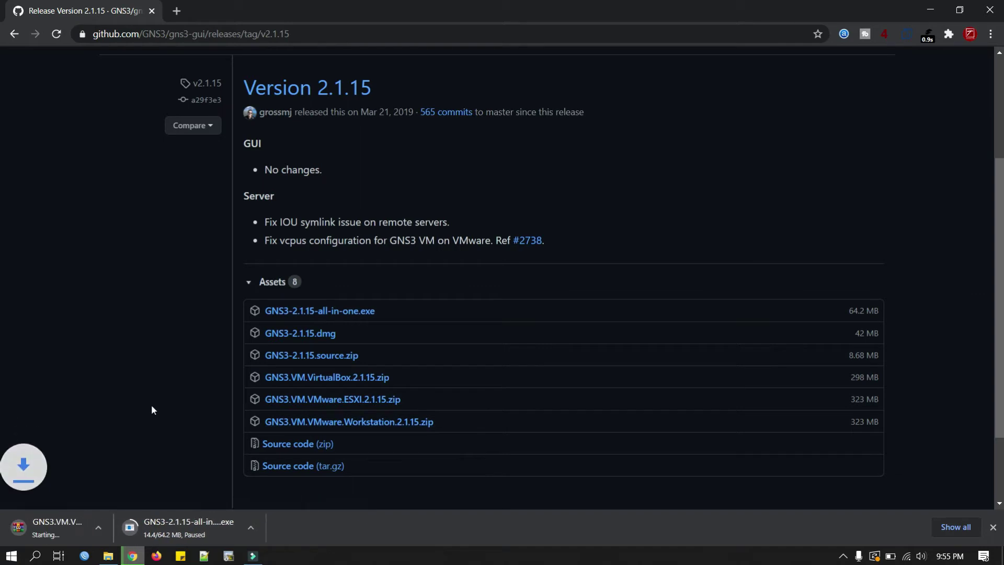
{"action": "left_click", "coordinate": [140, 528]}
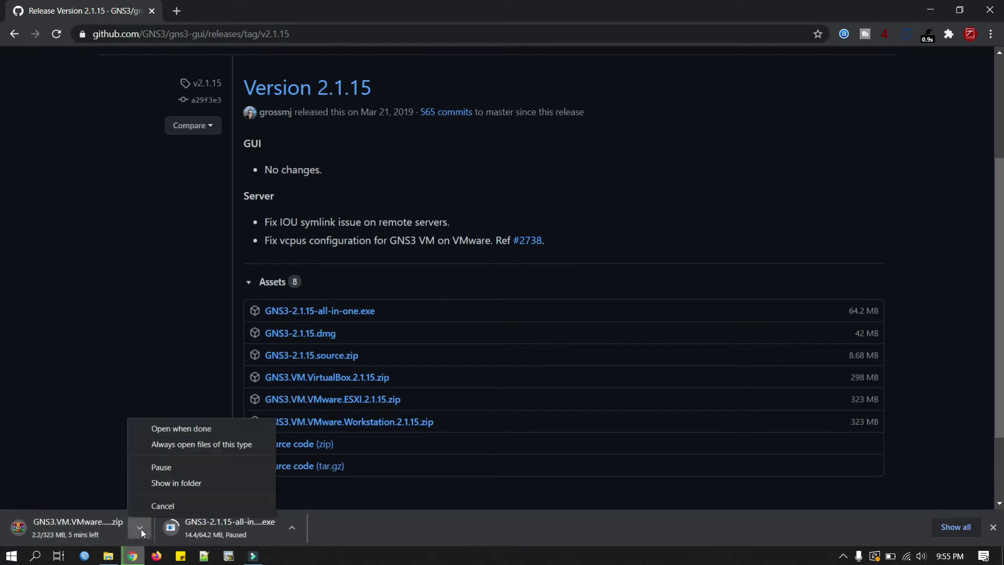
{"action": "left_click", "coordinate": [171, 469]}
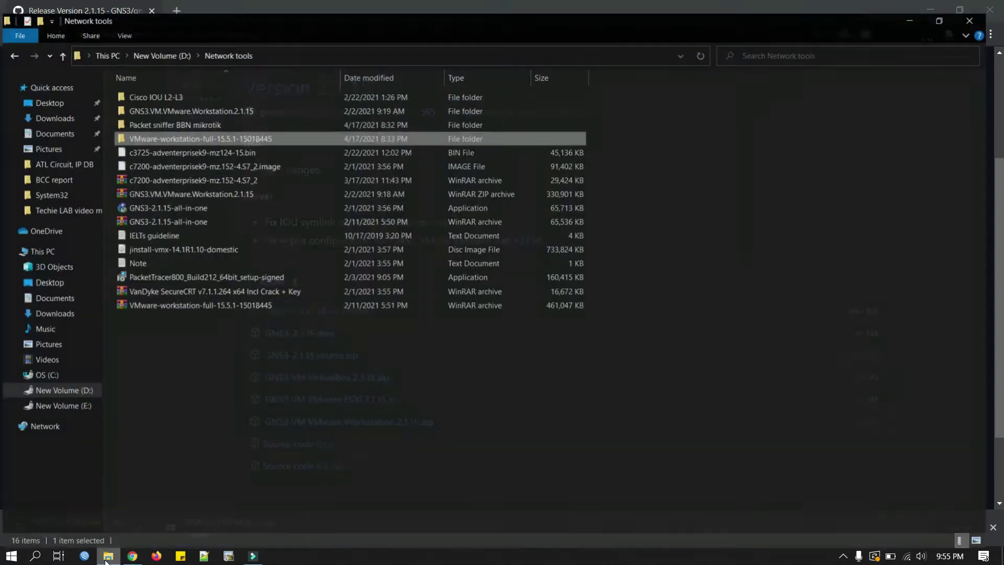
Select the existing GNS3-2.1.15-all-in-one installer in the Network tools folder on D:
{"action": "key", "text": "alt+Tab"}
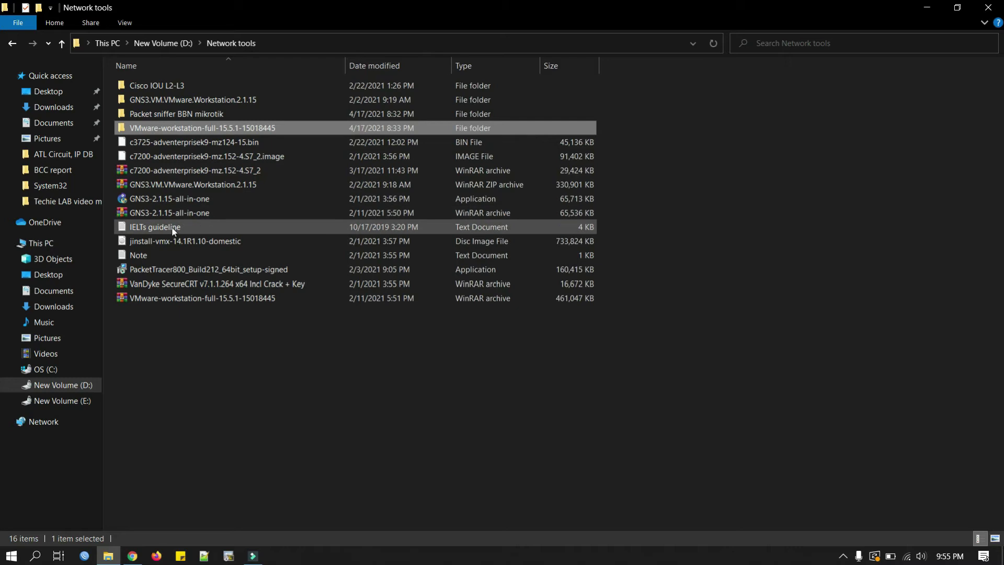
{"action": "left_click", "coordinate": [159, 199]}
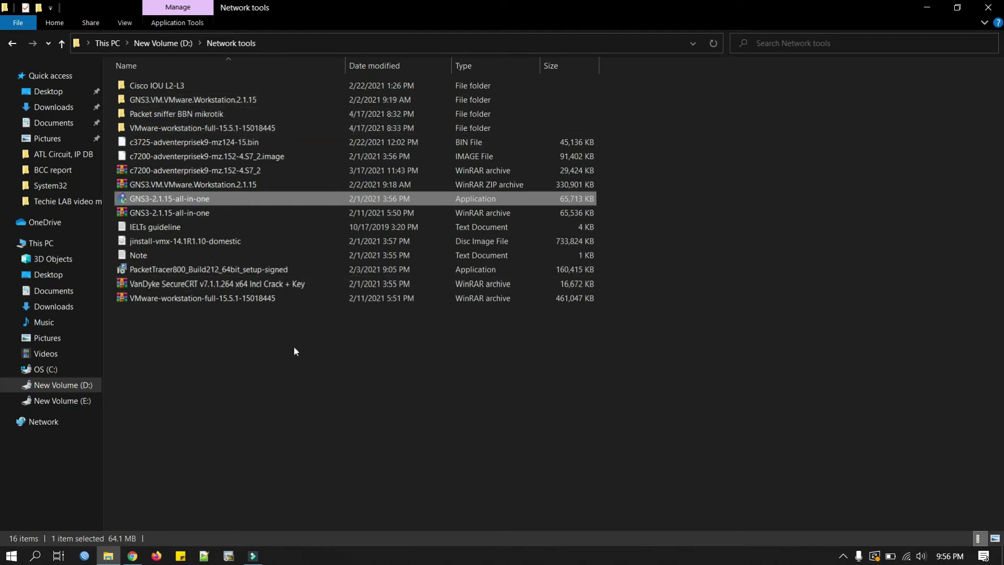
In a new tab, go to vmware.com and open the Workstation Pro free trial download page
{"action": "left_click", "coordinate": [132, 556]}
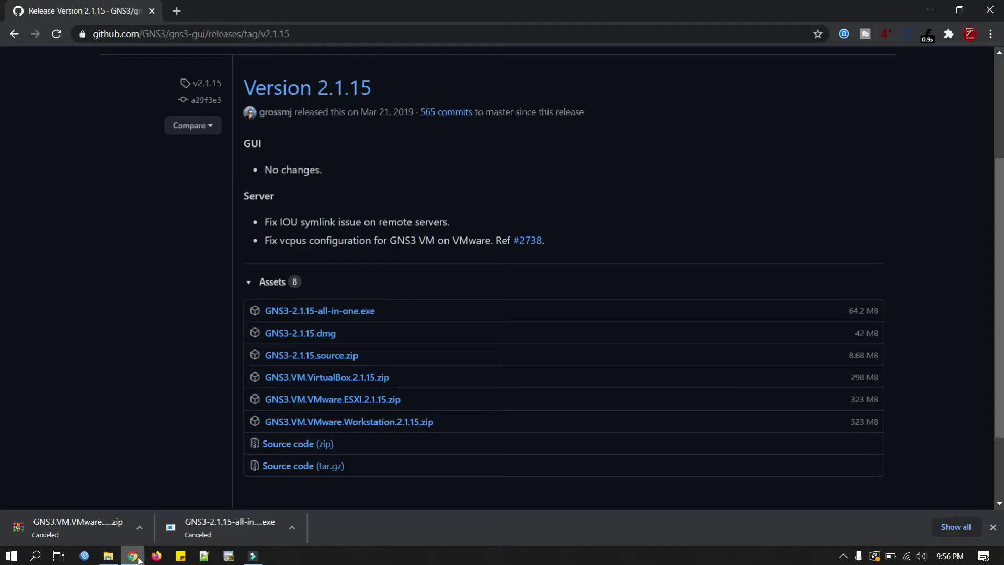
{"action": "left_click", "coordinate": [176, 10]}
{"action": "type", "text": "vmware"}
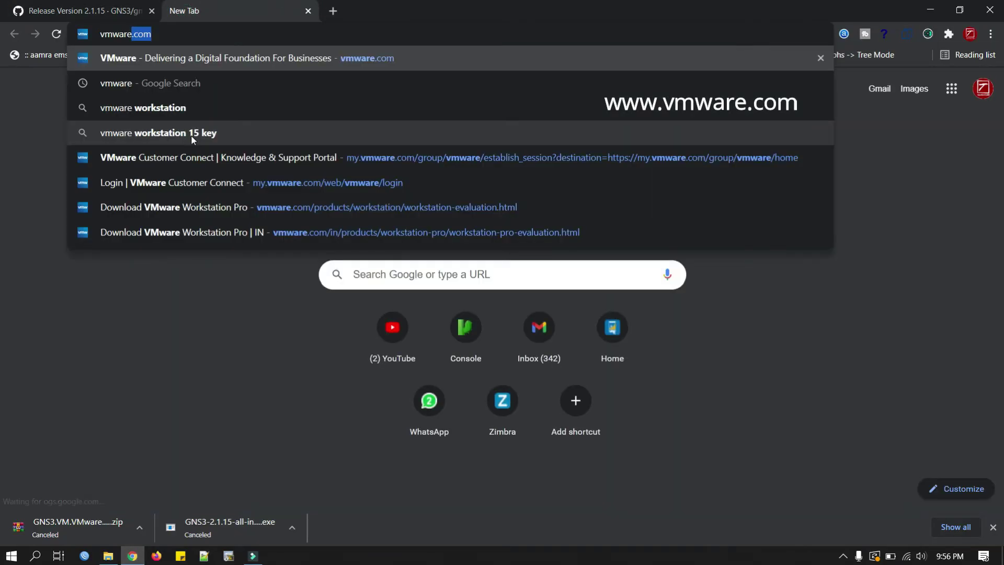
{"action": "key", "text": "Return"}
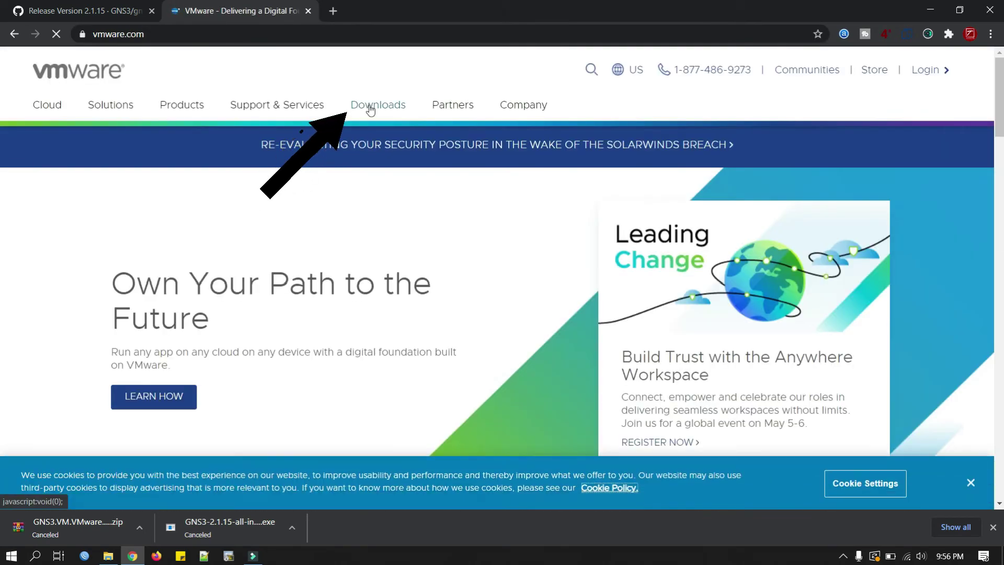
{"action": "left_click", "coordinate": [372, 108]}
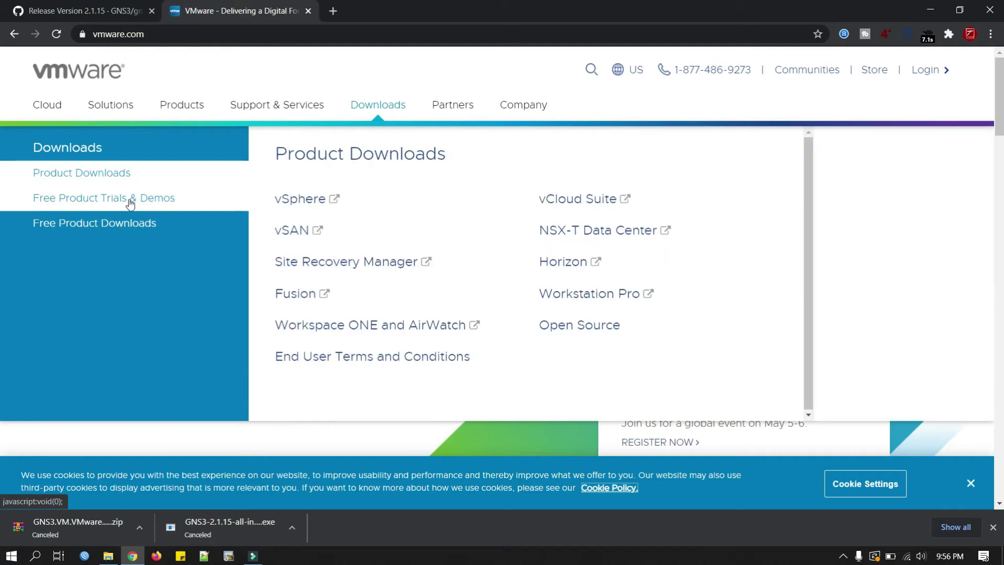
{"action": "left_click", "coordinate": [193, 206]}
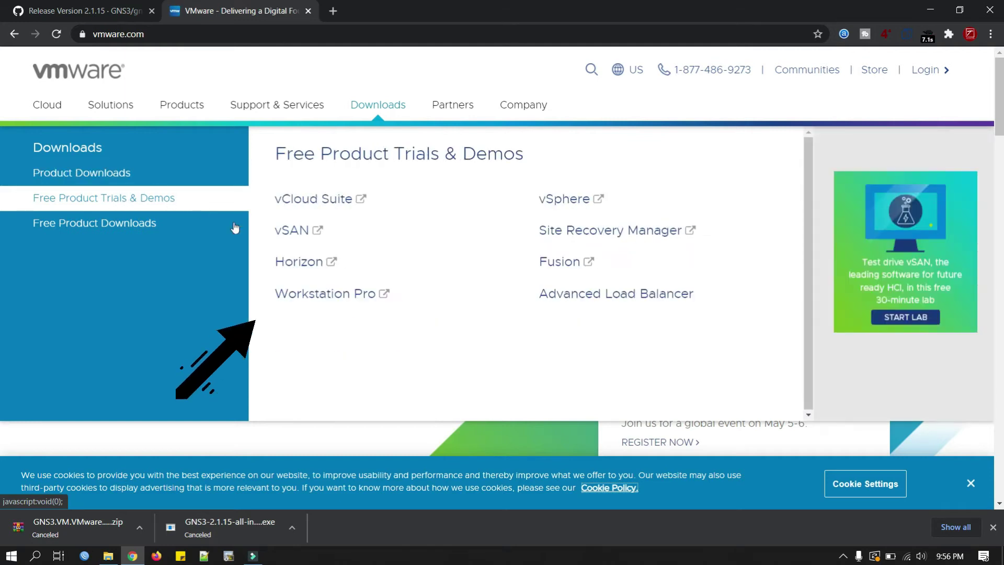
{"action": "left_click", "coordinate": [325, 295]}
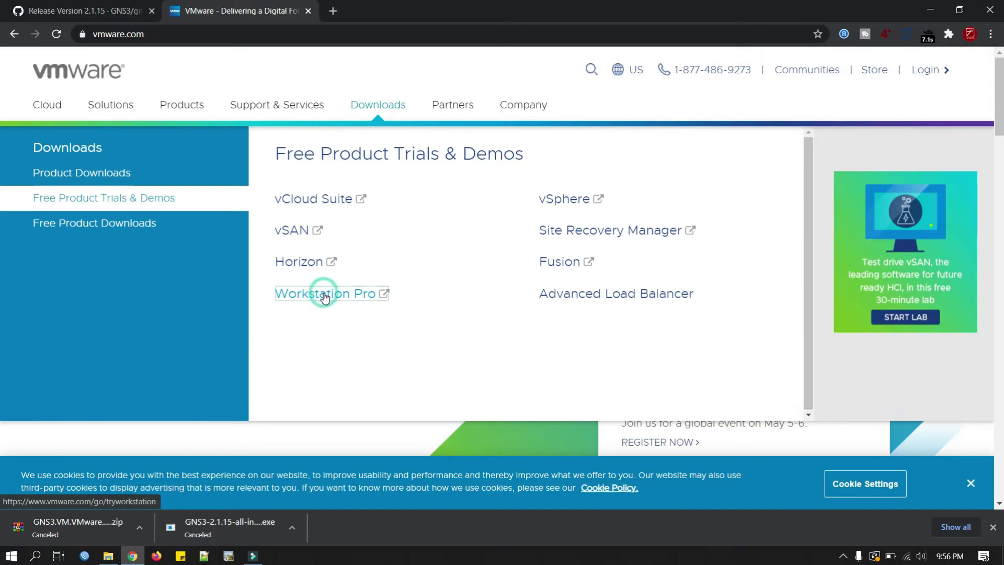
{"action": "scroll", "coordinate": [545, 360], "scroll_direction": "down", "scroll_amount": 3}
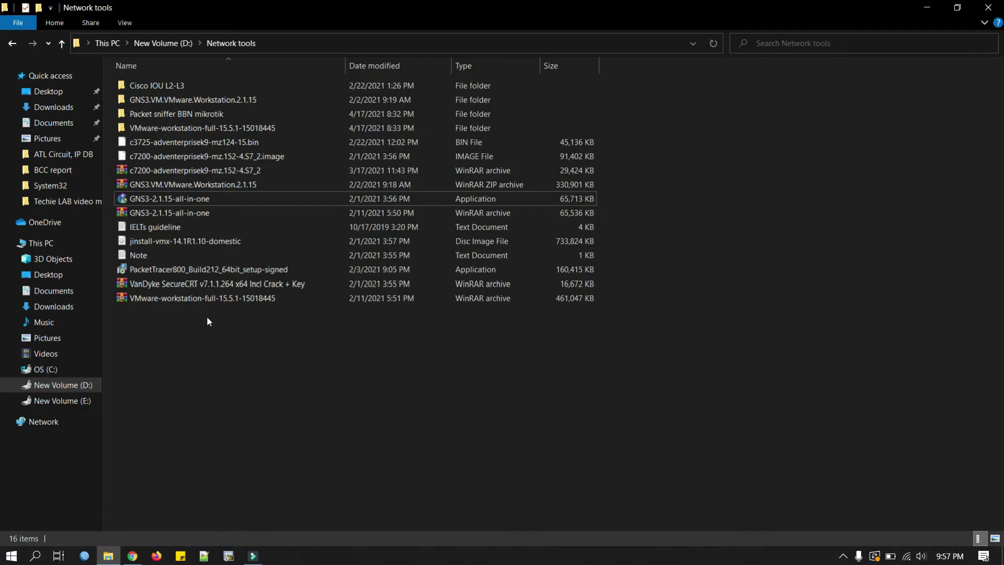
Run the GNS3 2.1.15 installer, accepting the license and adding VirtViewer 7.0 to the components
{"action": "double_click", "coordinate": [174, 197]}
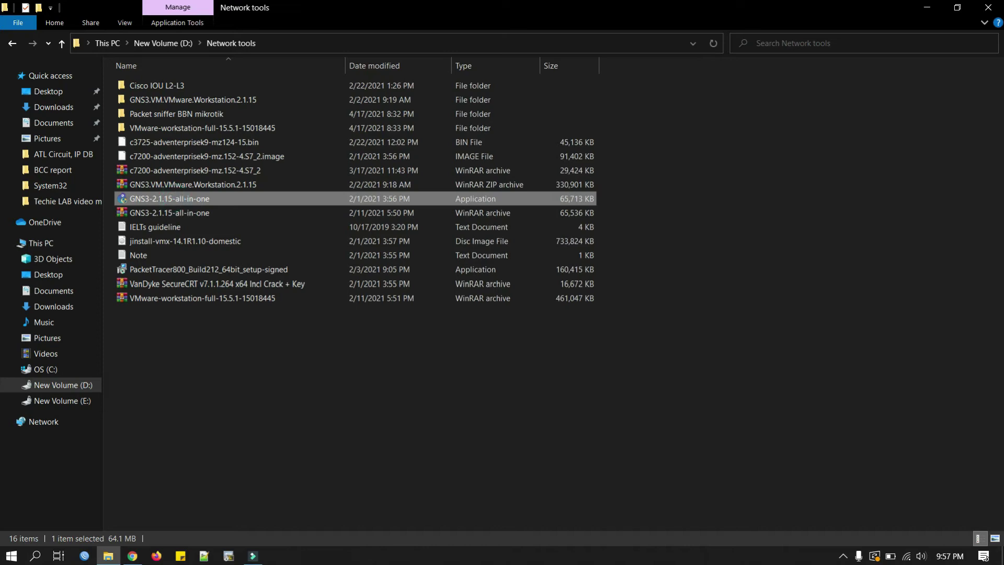
{"action": "left_click", "coordinate": [578, 387]}
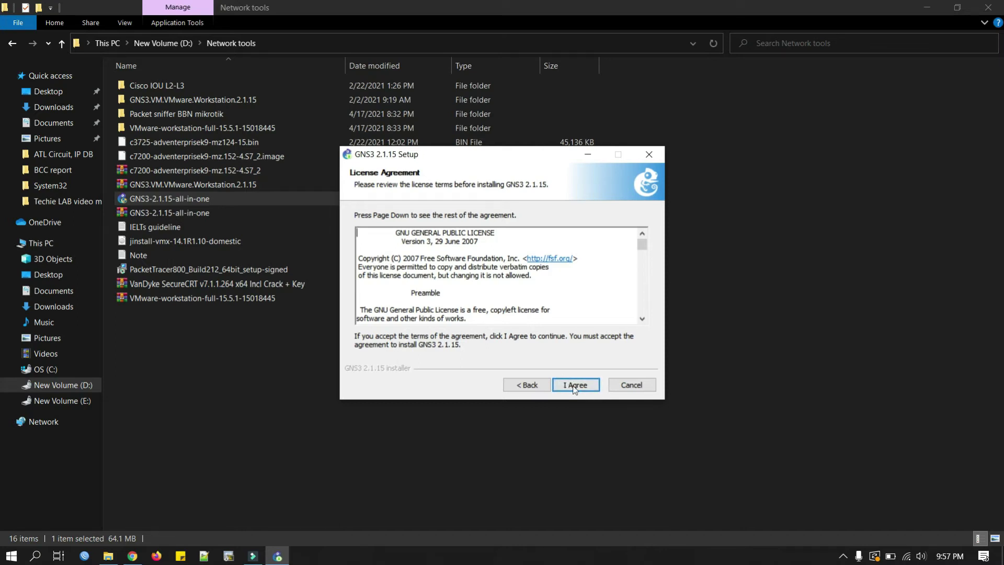
{"action": "left_click", "coordinate": [576, 387]}
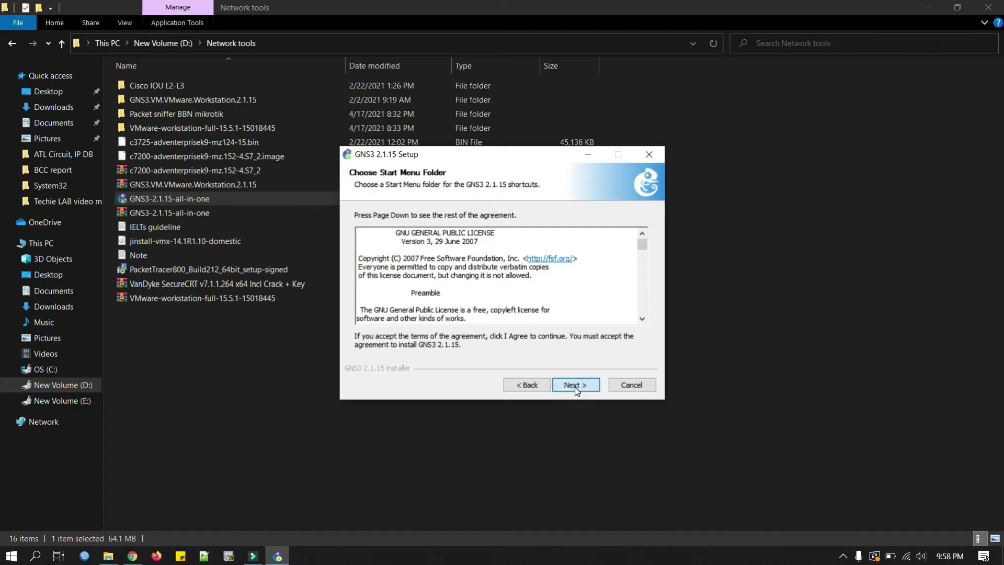
{"action": "left_click", "coordinate": [576, 386]}
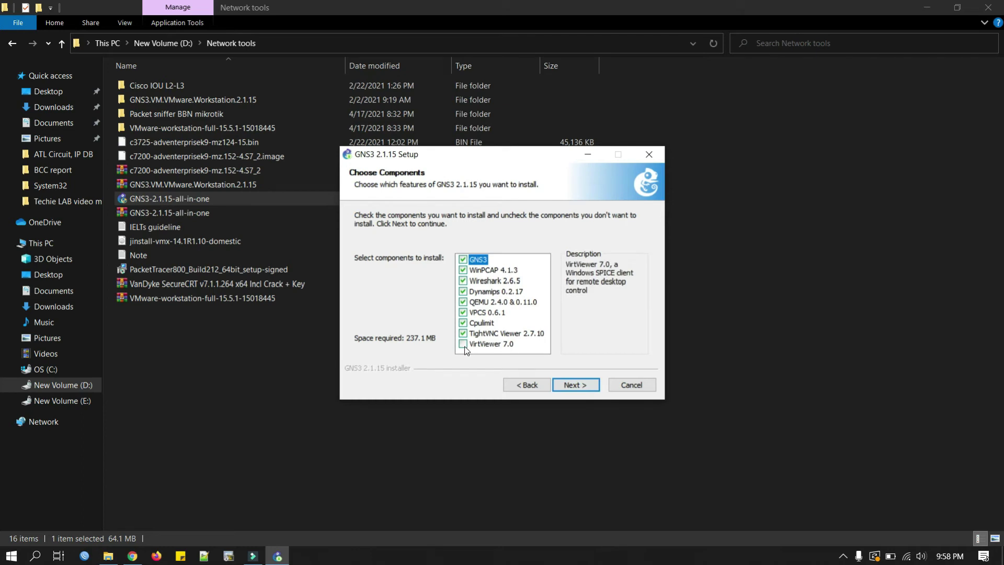
{"action": "left_click", "coordinate": [463, 345]}
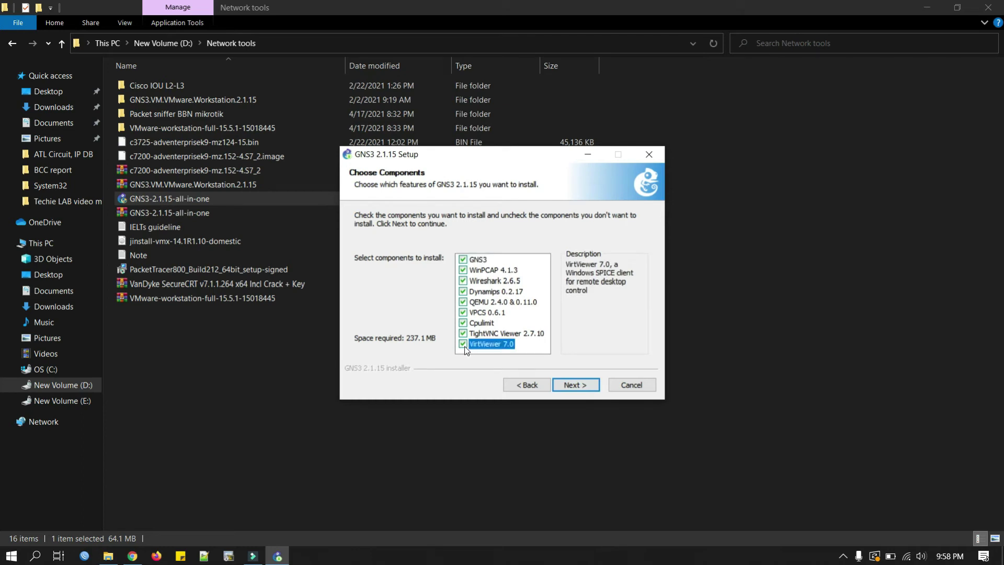
{"action": "left_click", "coordinate": [573, 389]}
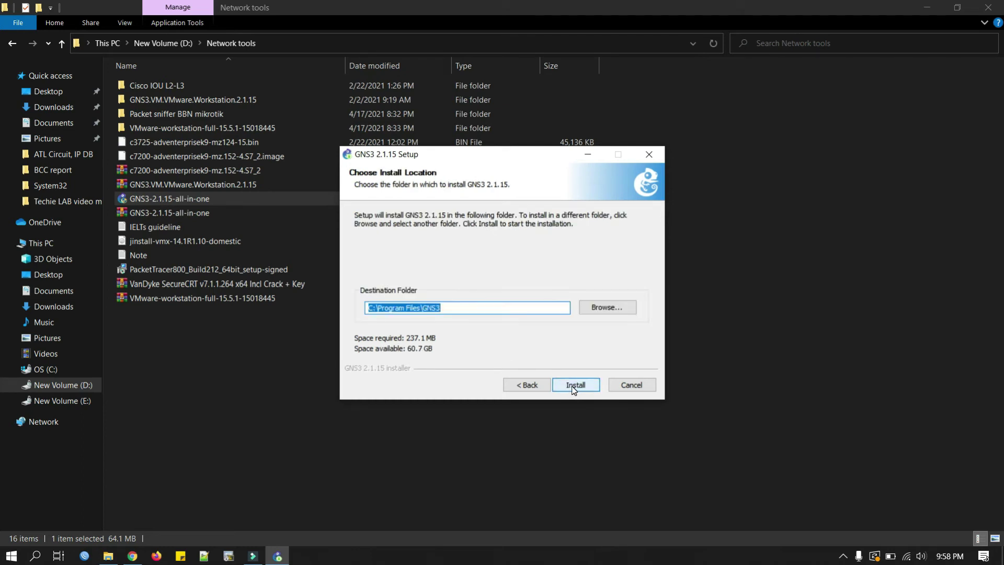
{"action": "left_click", "coordinate": [573, 387]}
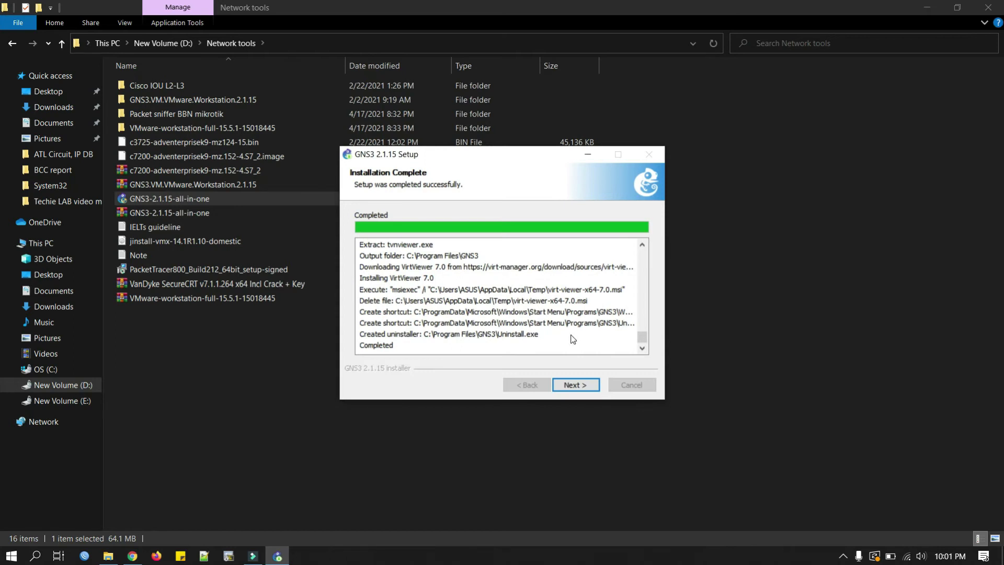
Complete setup, declining the free Solarwinds toolset offer, and launch GNS3
{"action": "left_click", "coordinate": [573, 388]}
{"action": "left_click", "coordinate": [497, 297]}
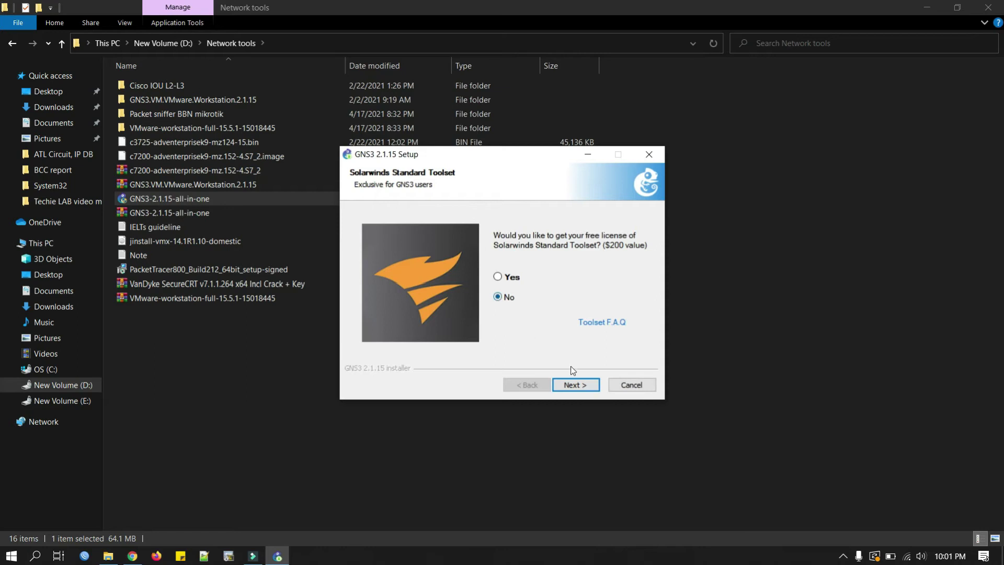
{"action": "left_click", "coordinate": [573, 388]}
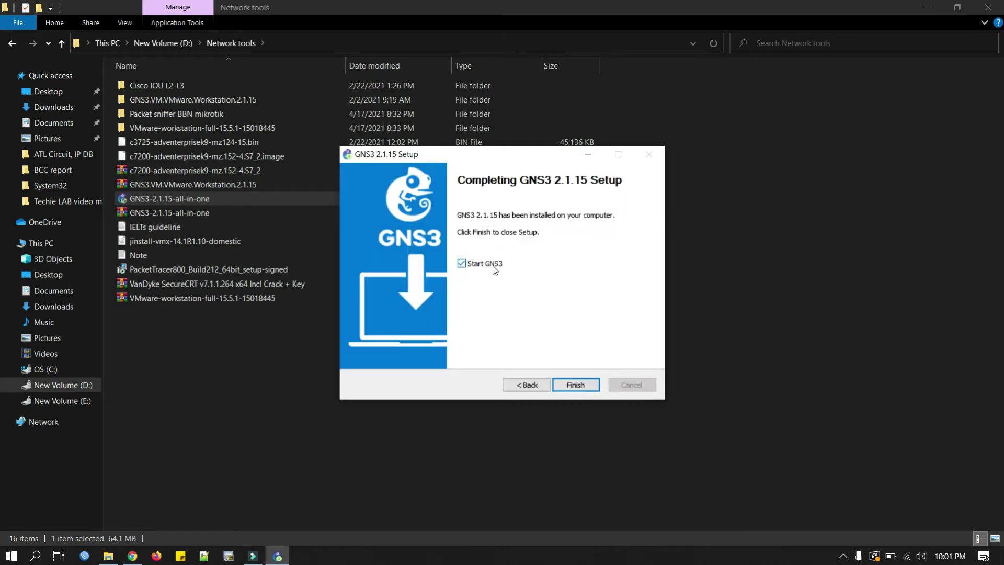
{"action": "left_click", "coordinate": [576, 385]}
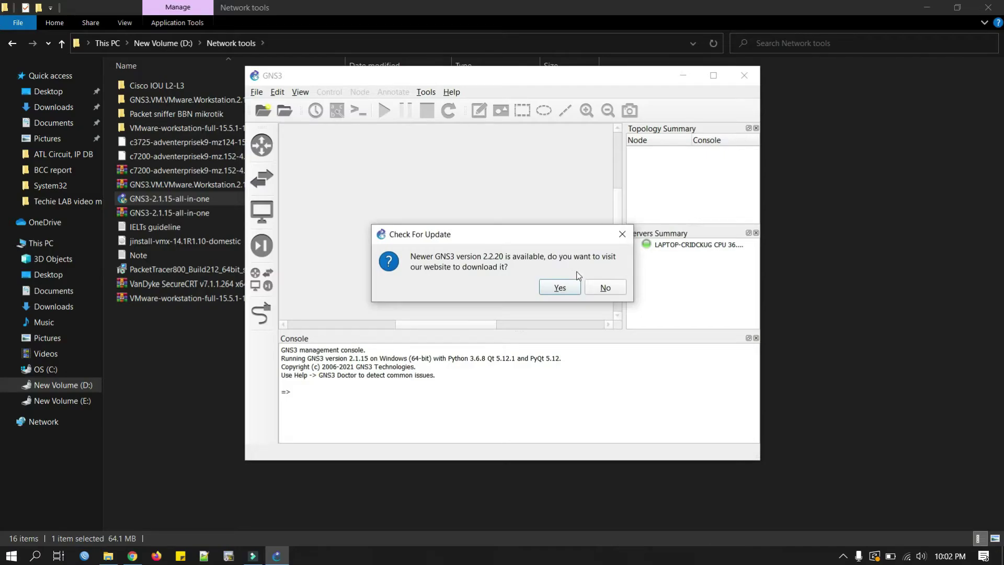
Decline the GNS3 2.2.20 update and minimize the GNS3 window
{"action": "left_click", "coordinate": [600, 288]}
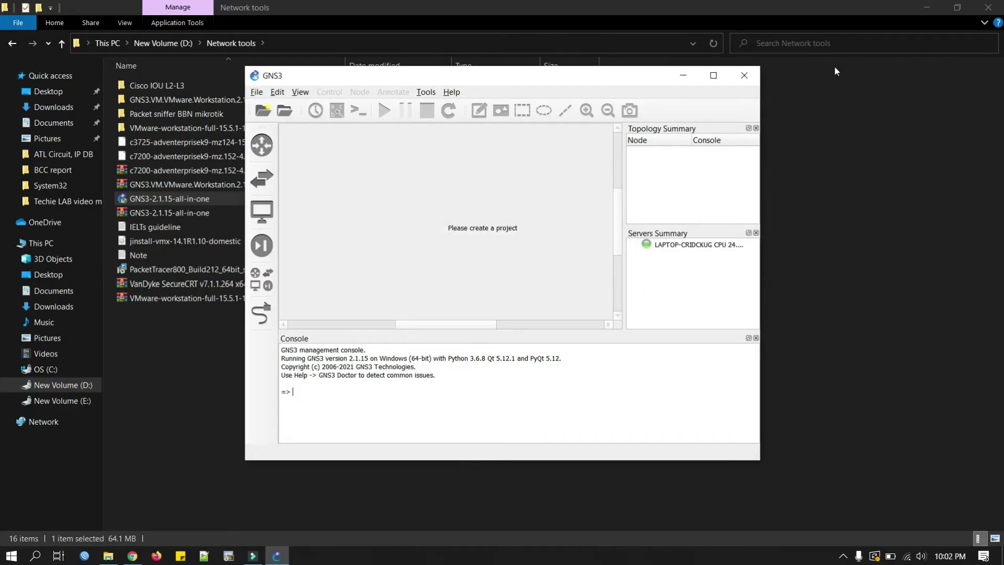
{"action": "left_click", "coordinate": [927, 7]}
{"action": "left_click", "coordinate": [683, 74]}
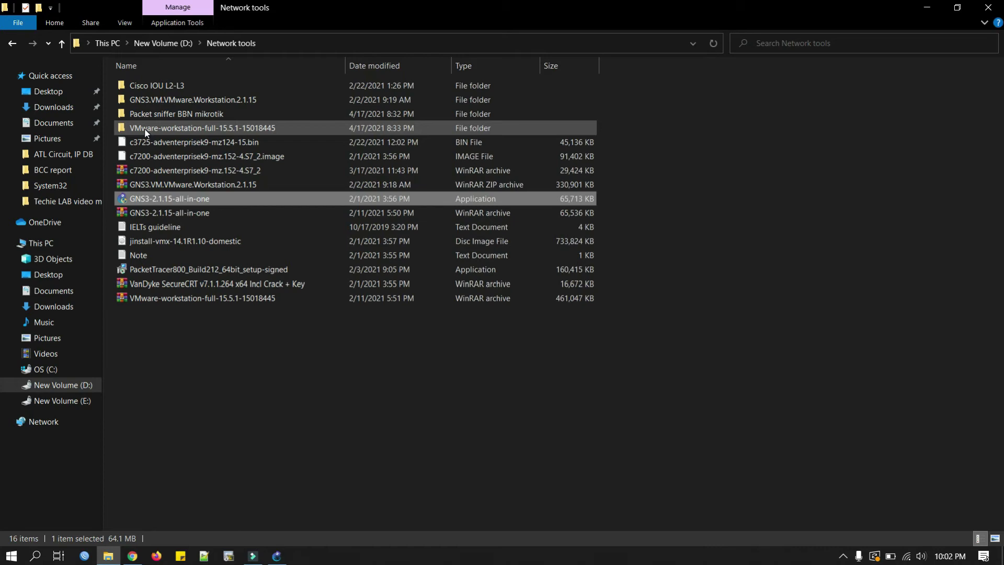
Launch the VMware Workstation 15.5.1 installer, accept the license and keep the default install location
{"action": "double_click", "coordinate": [145, 130]}
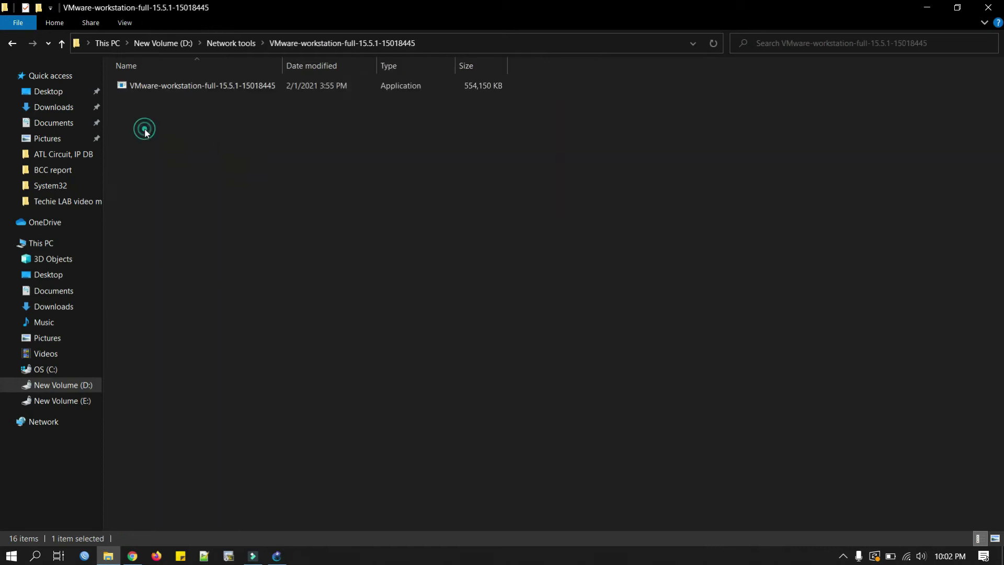
{"action": "double_click", "coordinate": [169, 83]}
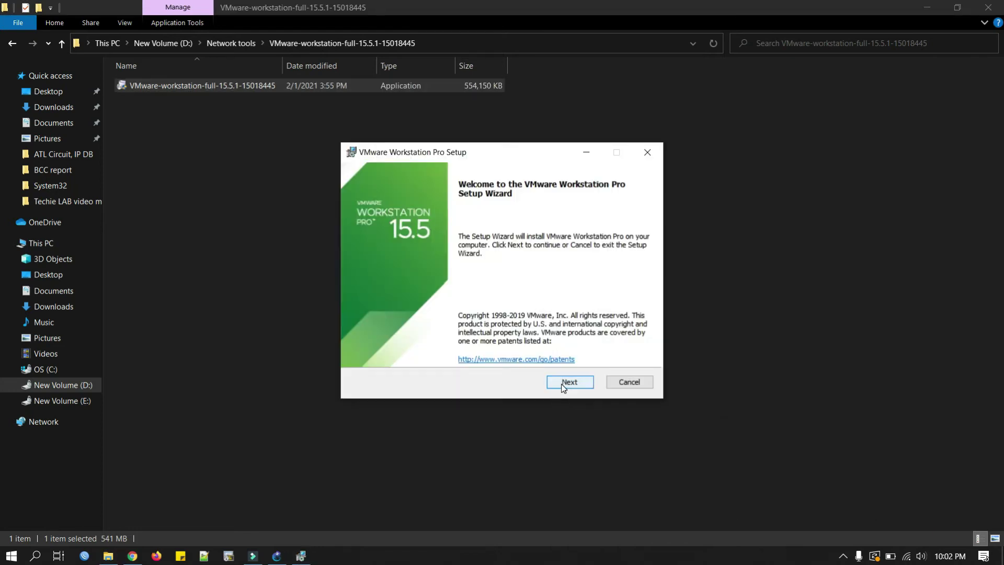
{"action": "left_click", "coordinate": [563, 386]}
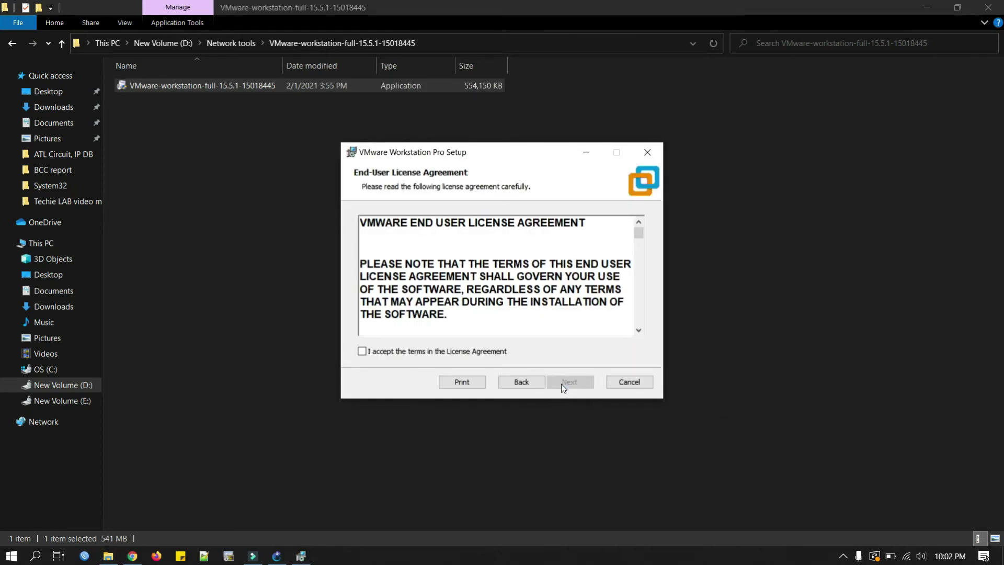
{"action": "left_click", "coordinate": [457, 355]}
{"action": "left_click", "coordinate": [576, 385]}
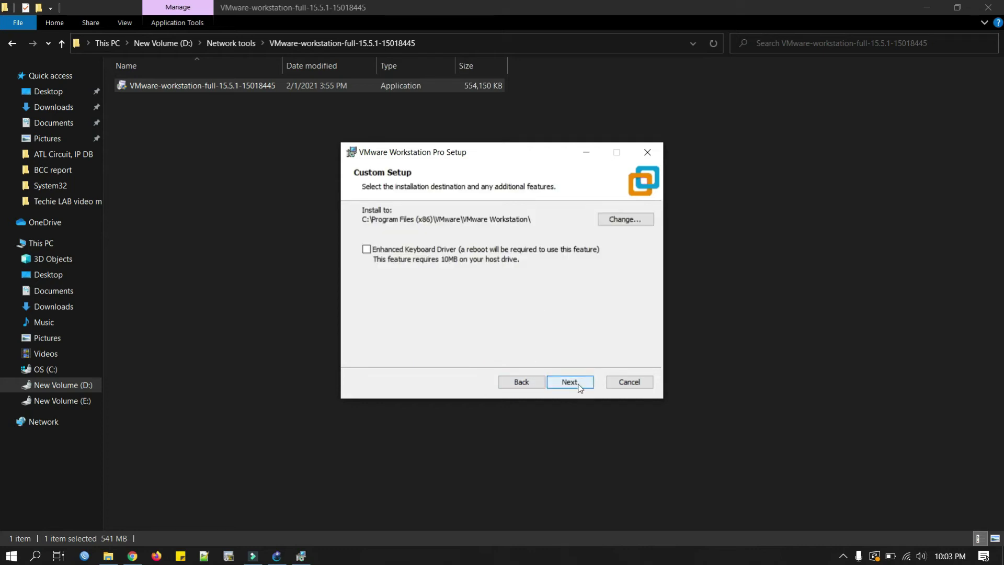
{"action": "left_click", "coordinate": [577, 386]}
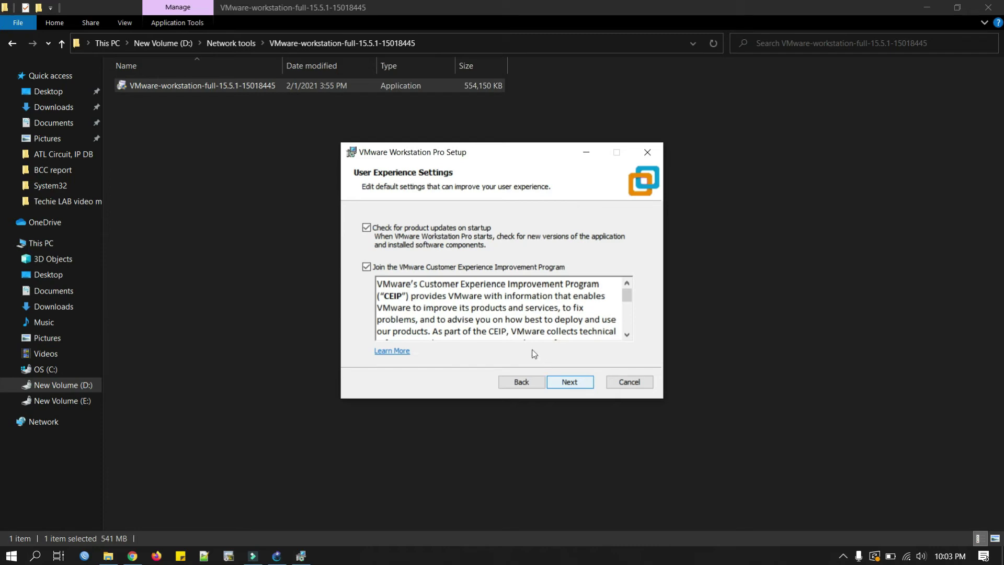
Opt out of the experience program and startup update checks, install, skip the licence key, and finish
{"action": "left_click", "coordinate": [441, 268]}
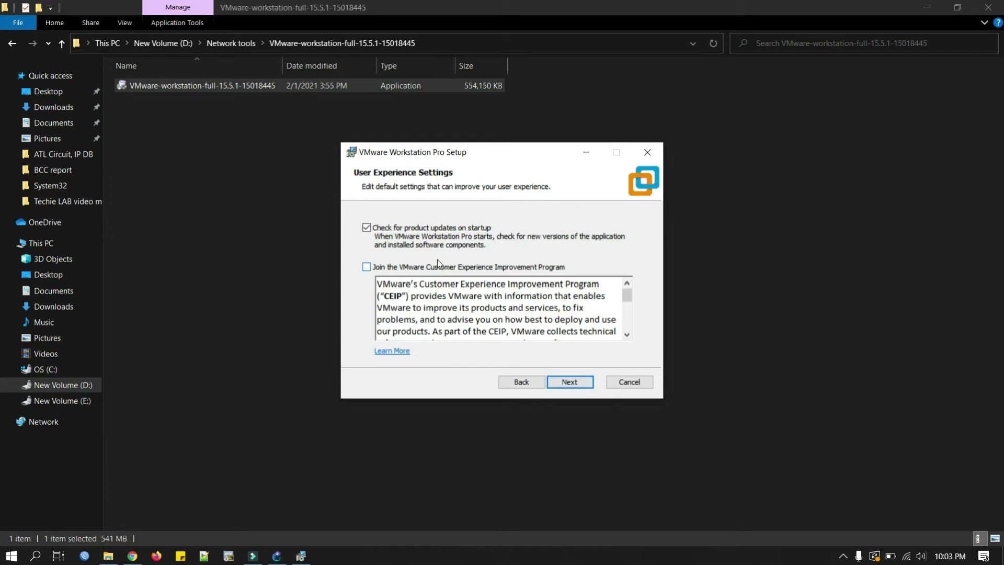
{"action": "left_click", "coordinate": [426, 231]}
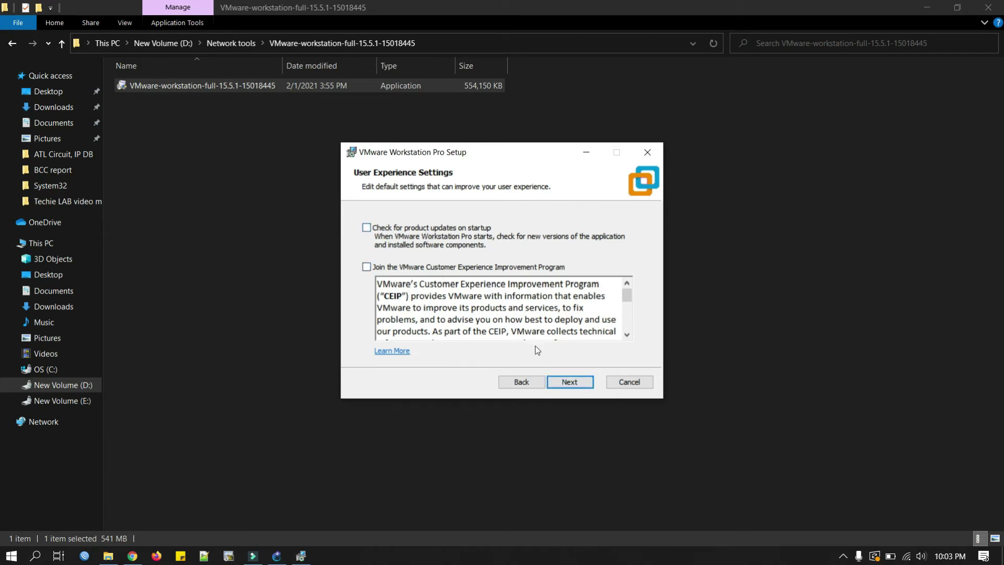
{"action": "left_click", "coordinate": [558, 384]}
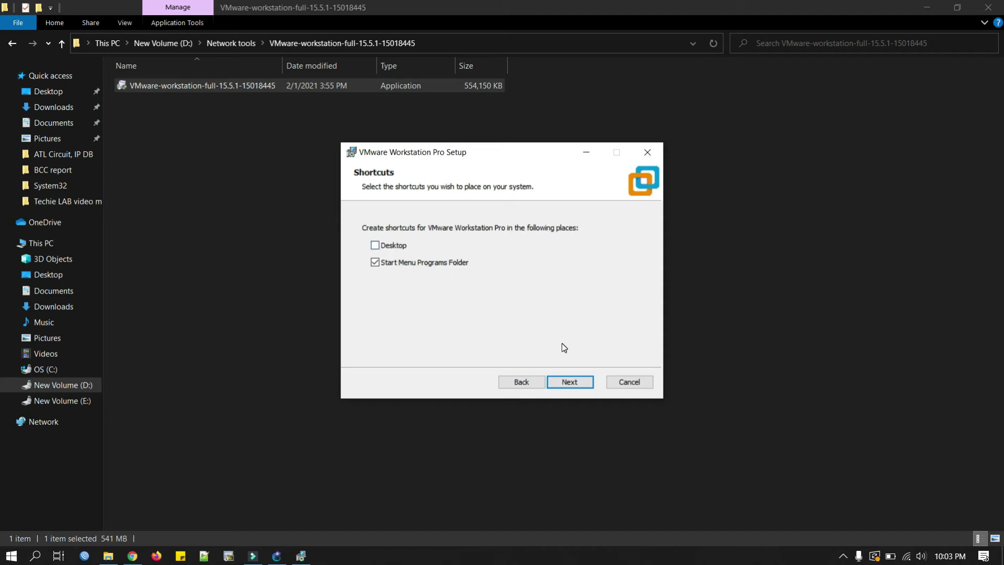
{"action": "left_click", "coordinate": [573, 385]}
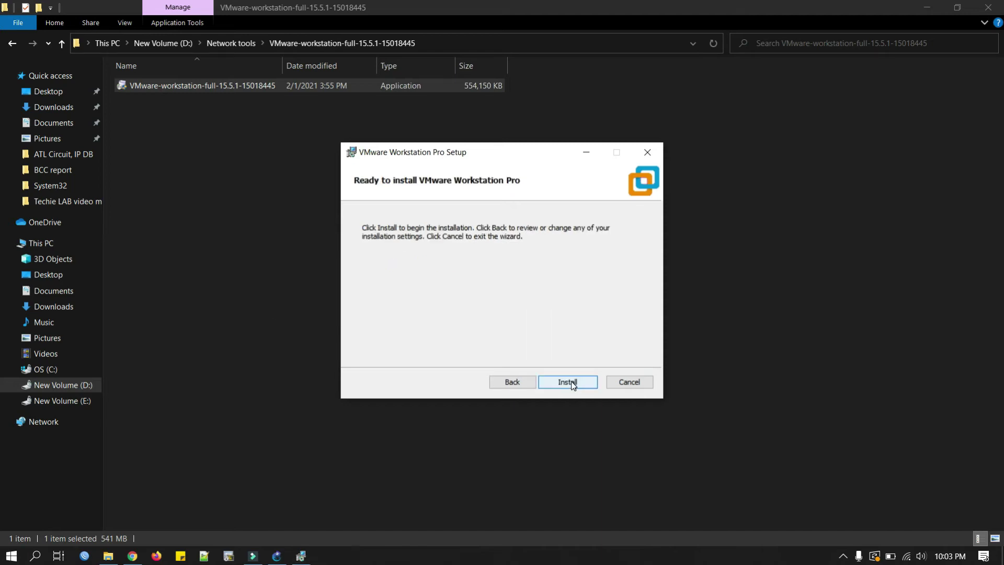
{"action": "left_click", "coordinate": [573, 384]}
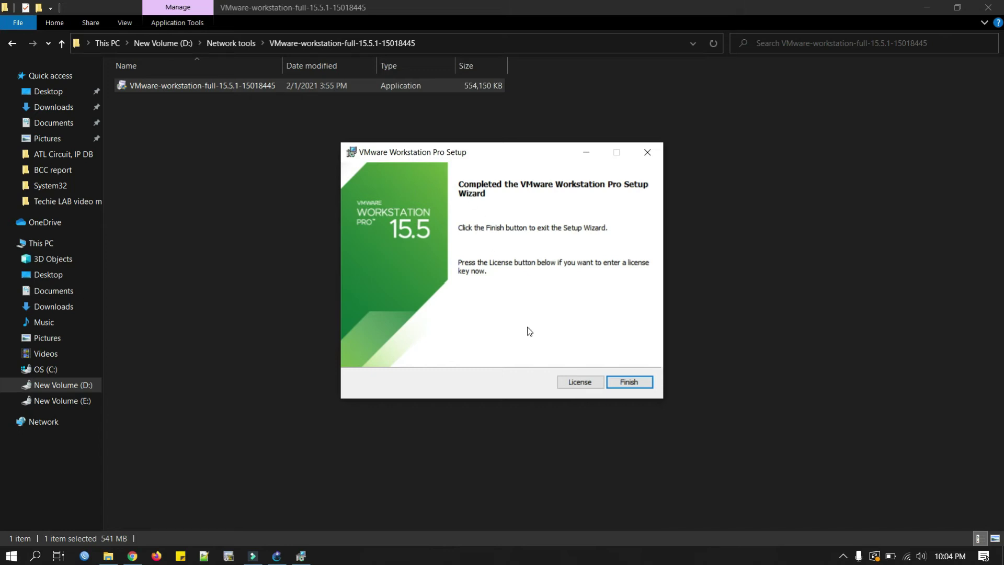
{"action": "left_click", "coordinate": [580, 383]}
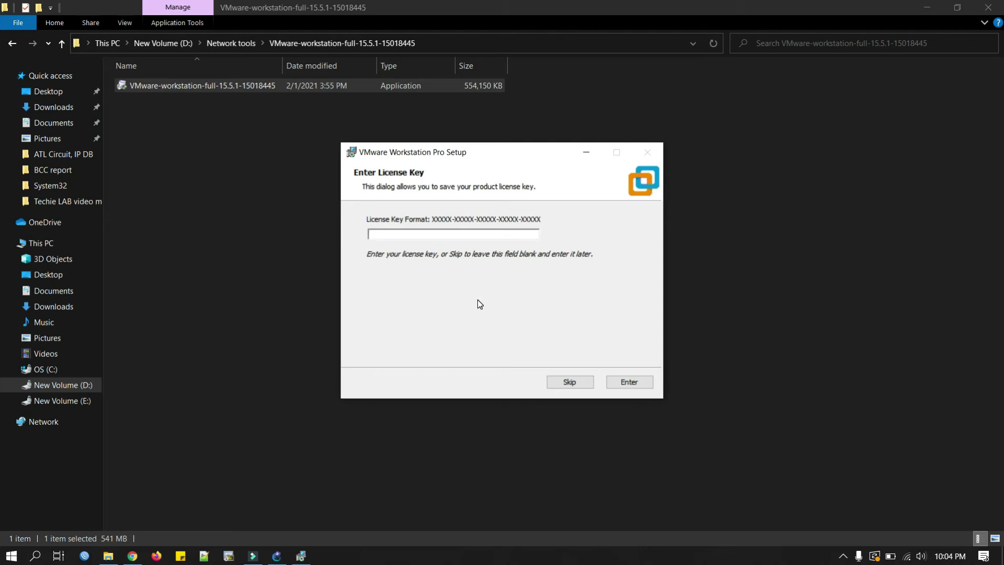
{"action": "left_click", "coordinate": [571, 382]}
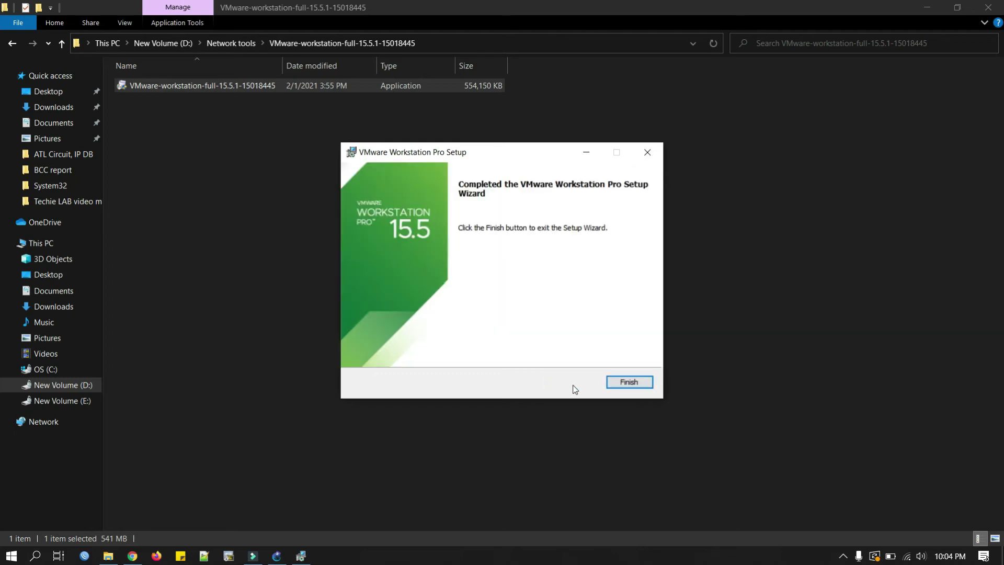
{"action": "left_click", "coordinate": [629, 382]}
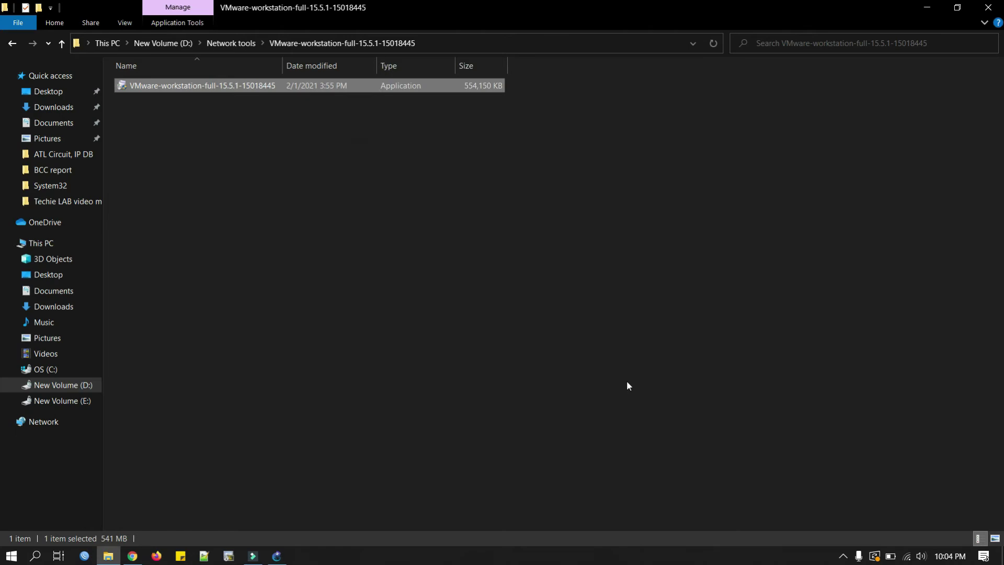
Launch VMware Workstation Pro from Windows Search using 'vm'
{"action": "key", "text": "super+d"}
{"action": "left_click", "coordinate": [35, 556]}
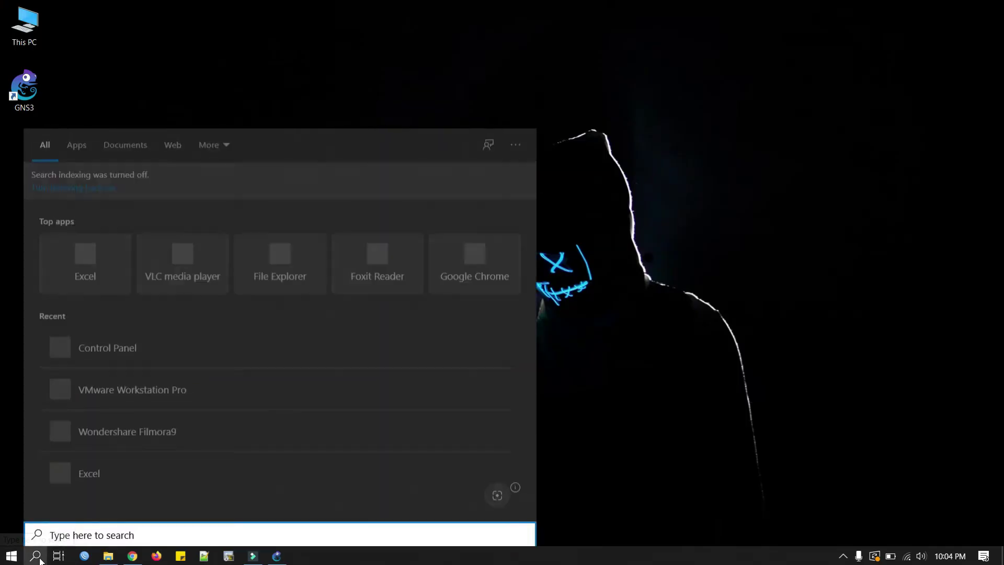
{"action": "type", "text": "vm"}
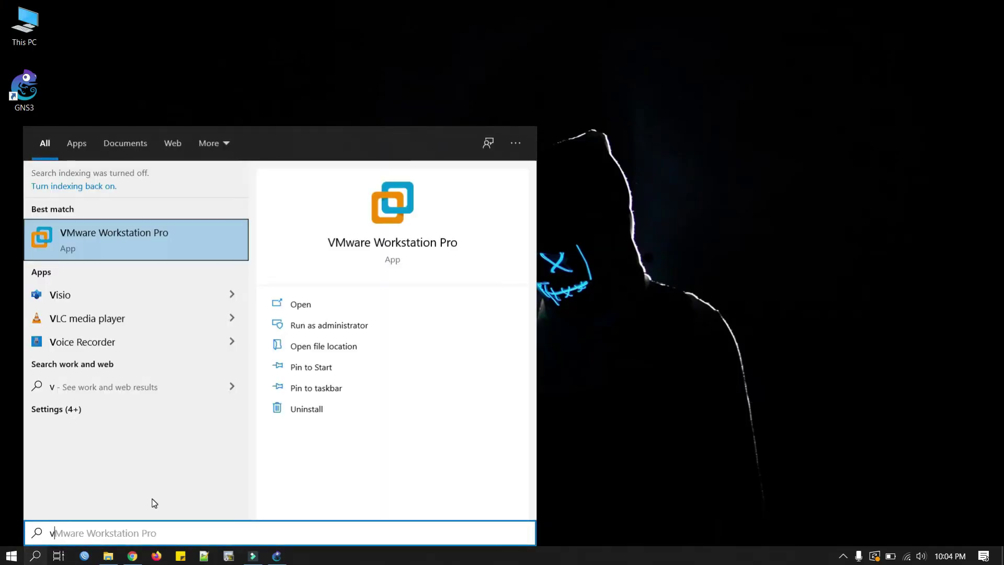
{"action": "key", "text": "Return"}
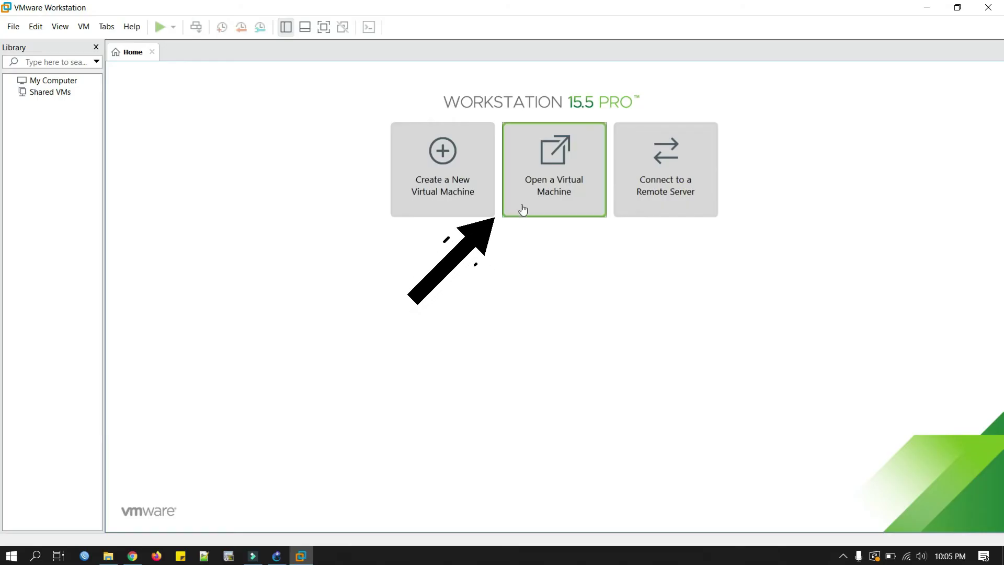
Import the GNS3 VM appliance into VMware Workstation, storing it in D:\GNS3 VM
{"action": "left_click", "coordinate": [572, 198]}
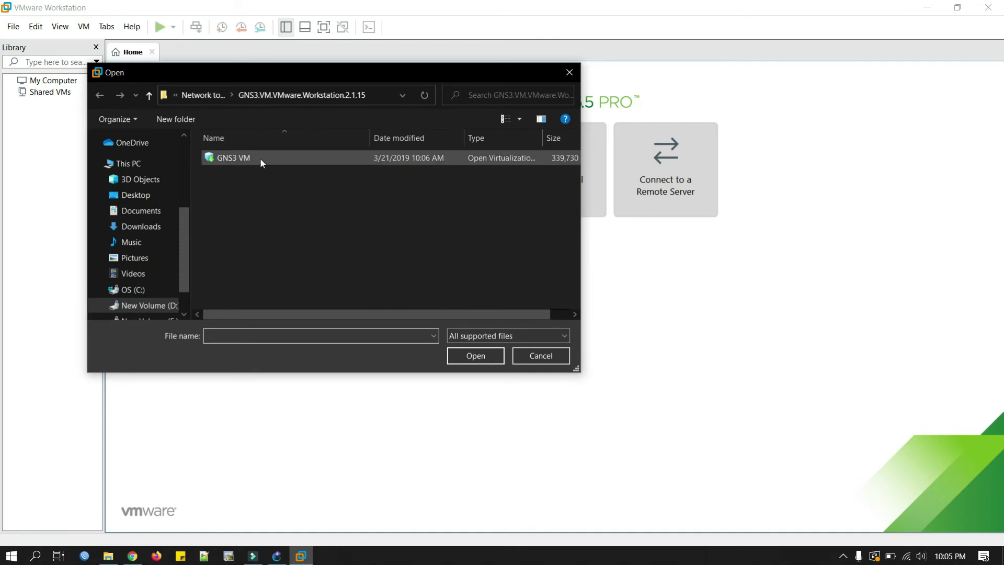
{"action": "left_click", "coordinate": [259, 158]}
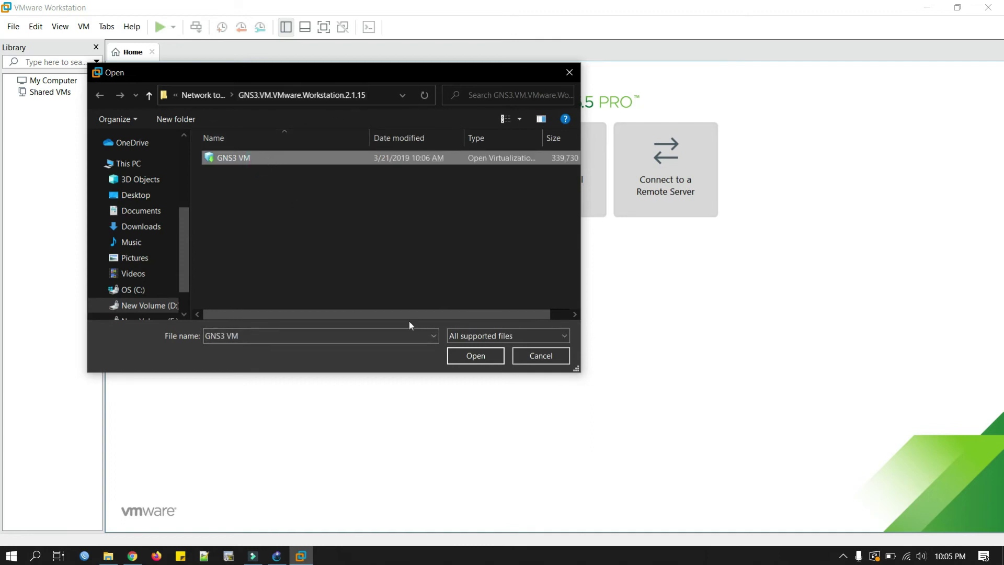
{"action": "left_click", "coordinate": [469, 358]}
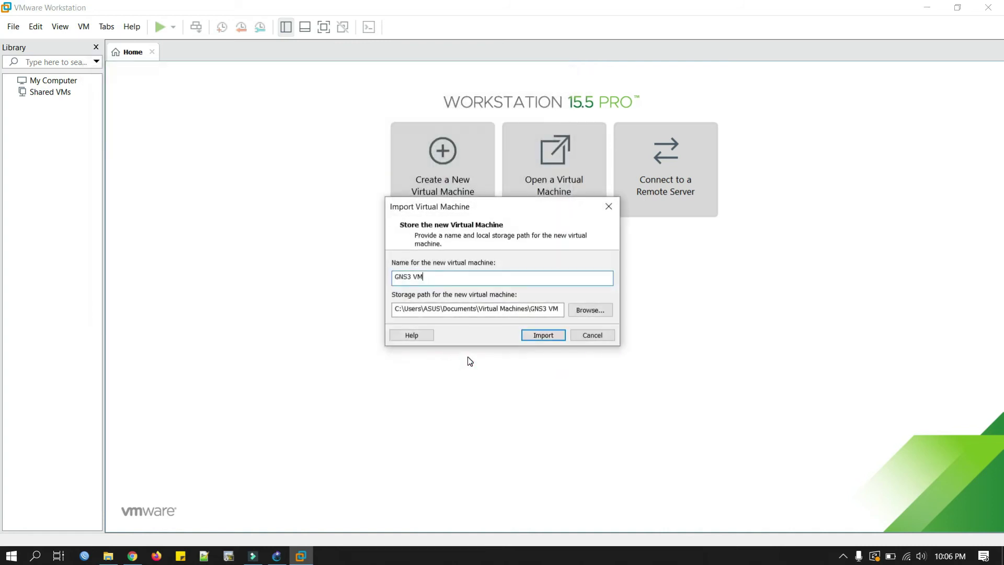
{"action": "left_click", "coordinate": [582, 311]}
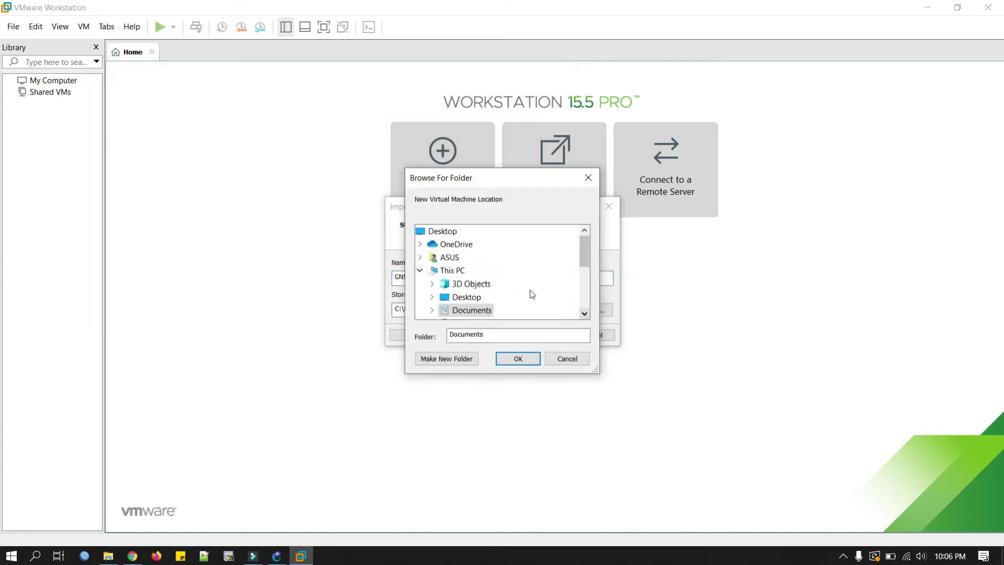
{"action": "mouse_move", "coordinate": [583, 260]}
{"action": "left_mouse_down"}
{"action": "mouse_move", "coordinate": [584, 282]}
{"action": "mouse_move", "coordinate": [584, 274]}
{"action": "left_mouse_up"}
{"action": "left_click", "coordinate": [501, 310]}
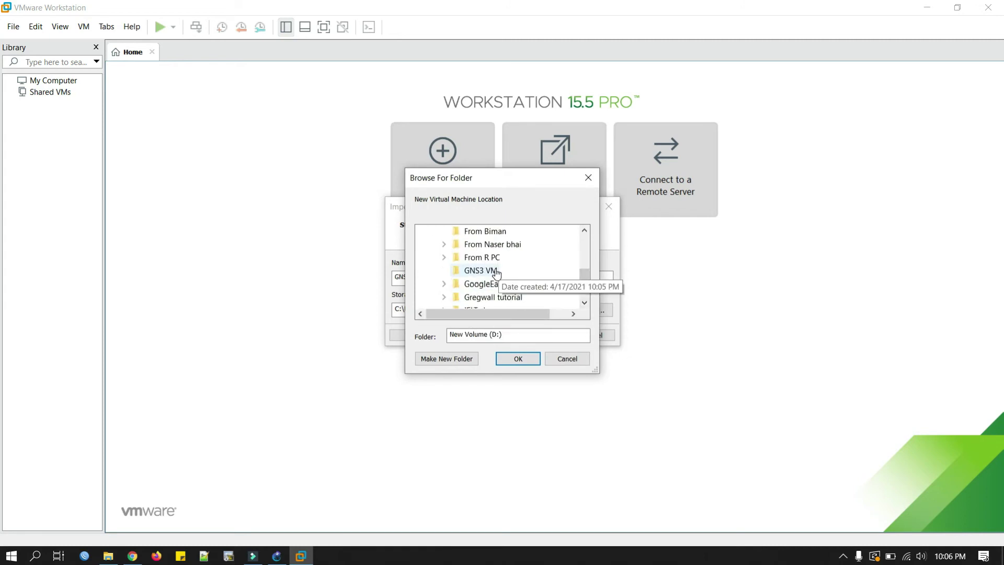
{"action": "left_click", "coordinate": [488, 270]}
{"action": "left_click", "coordinate": [514, 357]}
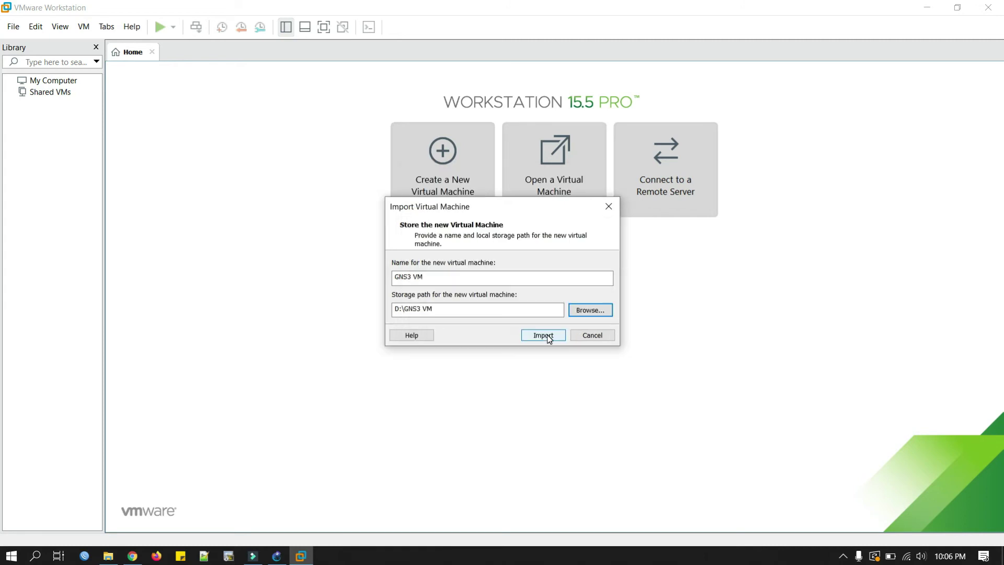
{"action": "left_click", "coordinate": [547, 337]}
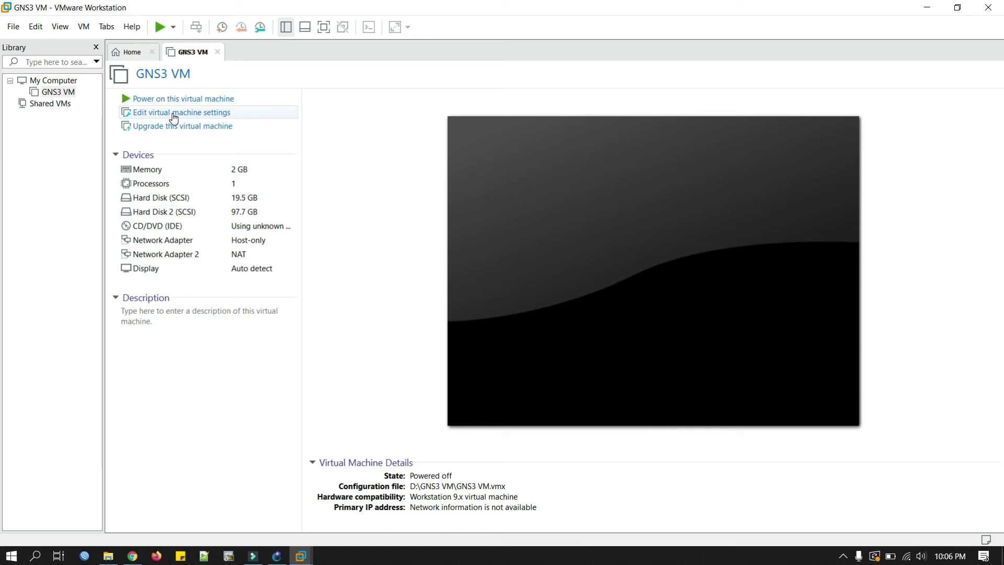
Give GNS3 VM 4 GB memory, 4 cores per processor, and a Custom (VMnet0) first network adapter
{"action": "left_click", "coordinate": [170, 112]}
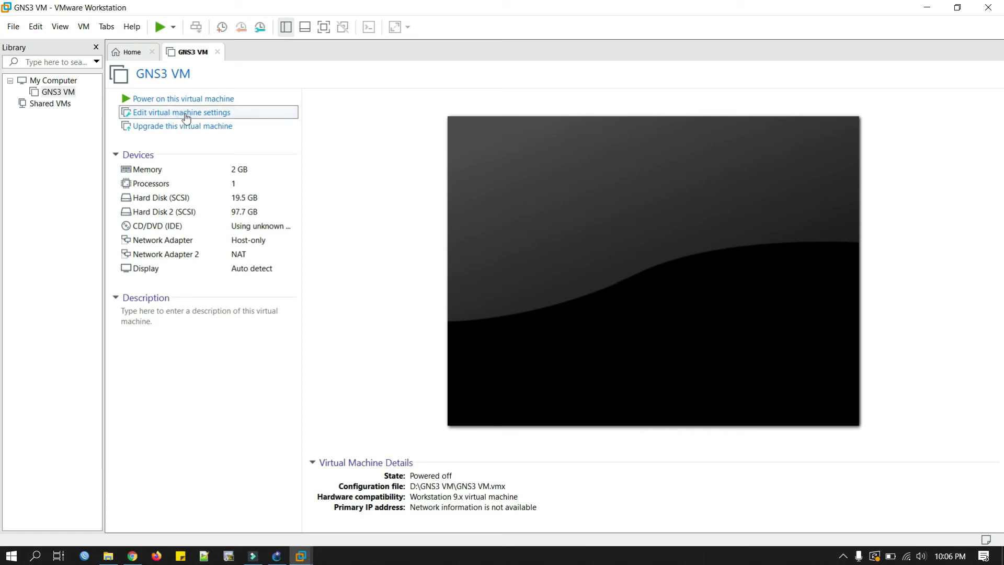
{"action": "left_click", "coordinate": [533, 224]}
{"action": "left_click_drag", "start_coordinate": [534, 225], "coordinate": [534, 212]}
{"action": "left_click", "coordinate": [329, 124]}
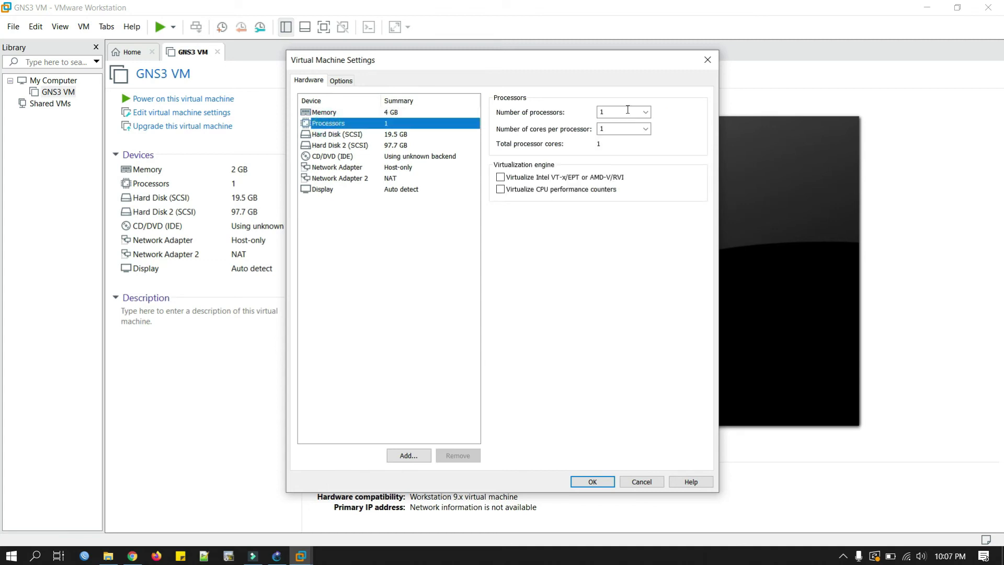
{"action": "left_click", "coordinate": [621, 128]}
{"action": "scroll", "coordinate": [621, 128], "scroll_direction": "down", "scroll_amount": 2}
{"action": "left_click", "coordinate": [402, 168]}
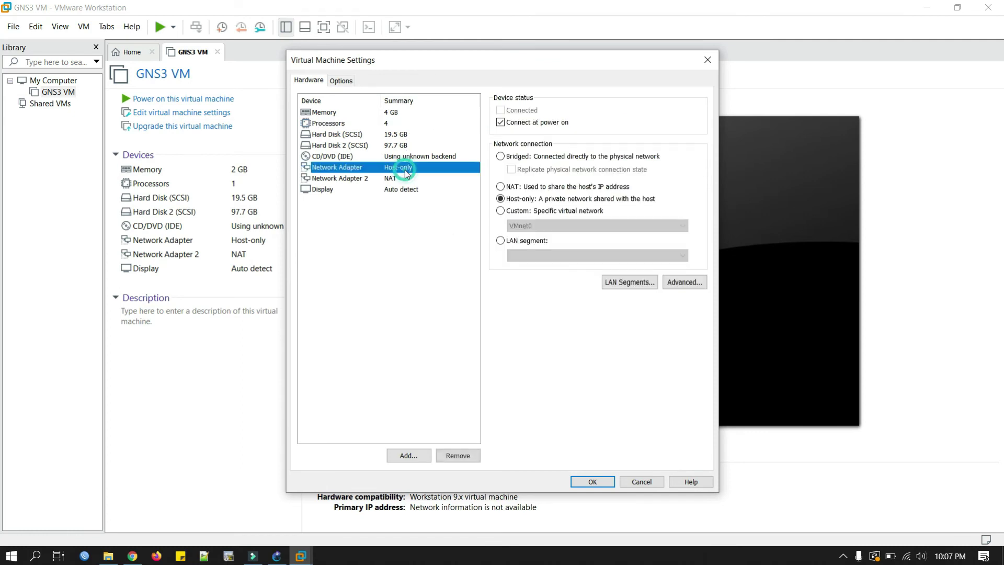
{"action": "left_click", "coordinate": [529, 209]}
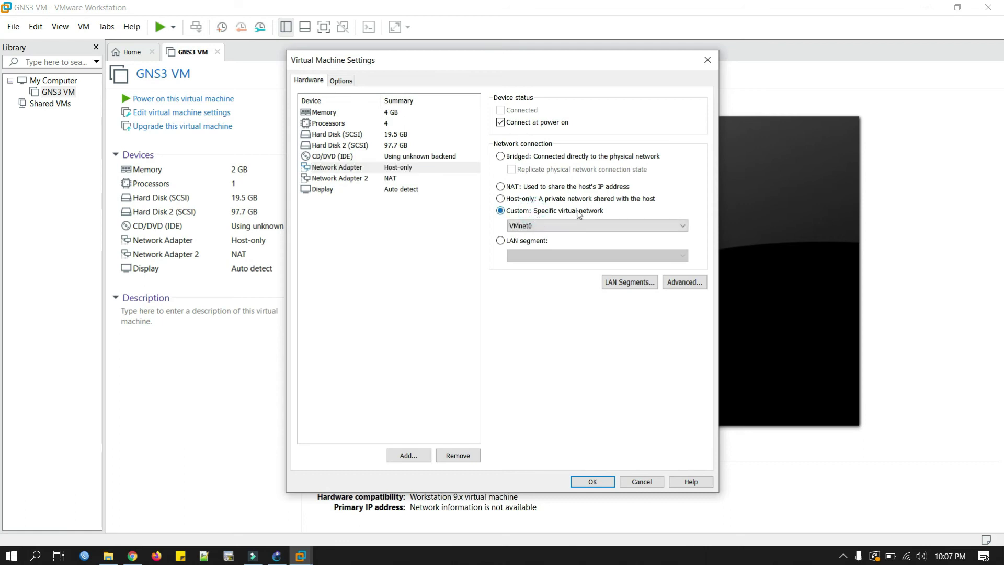
{"action": "left_click", "coordinate": [593, 482]}
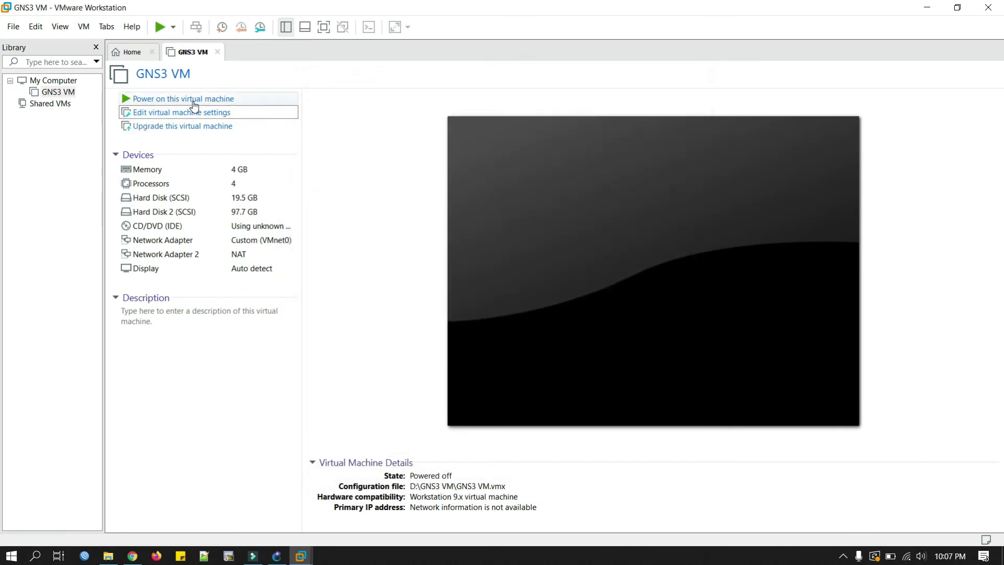
Power on the GNS3 VM in VMware Workstation so it boots to its 192.168.0.102 console
{"action": "left_click", "coordinate": [194, 99]}
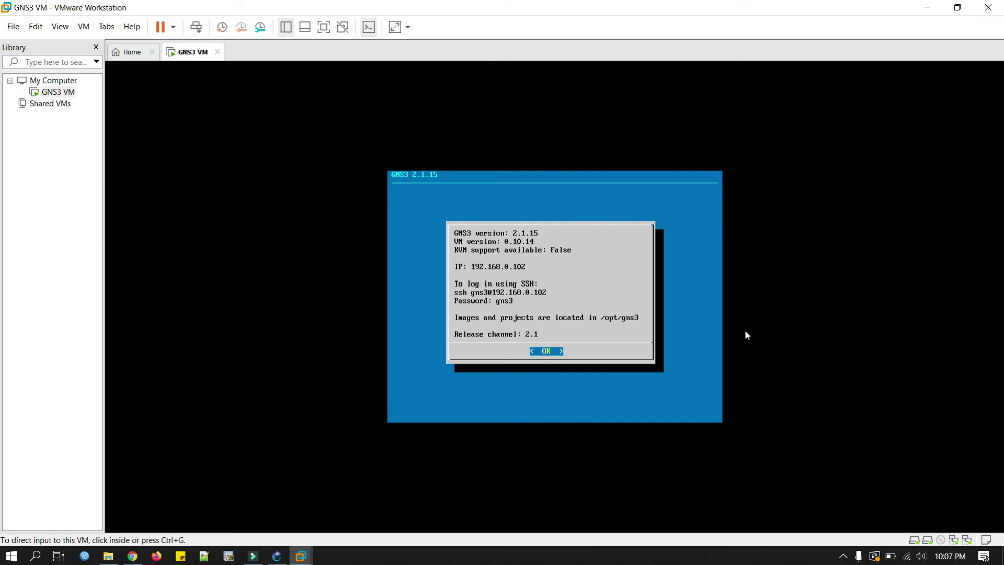
In GNS3 preferences, enable the GNS3 VM in headless mode with 4096 MB RAM
{"action": "left_click", "coordinate": [277, 555]}
{"action": "left_click", "coordinate": [277, 92]}
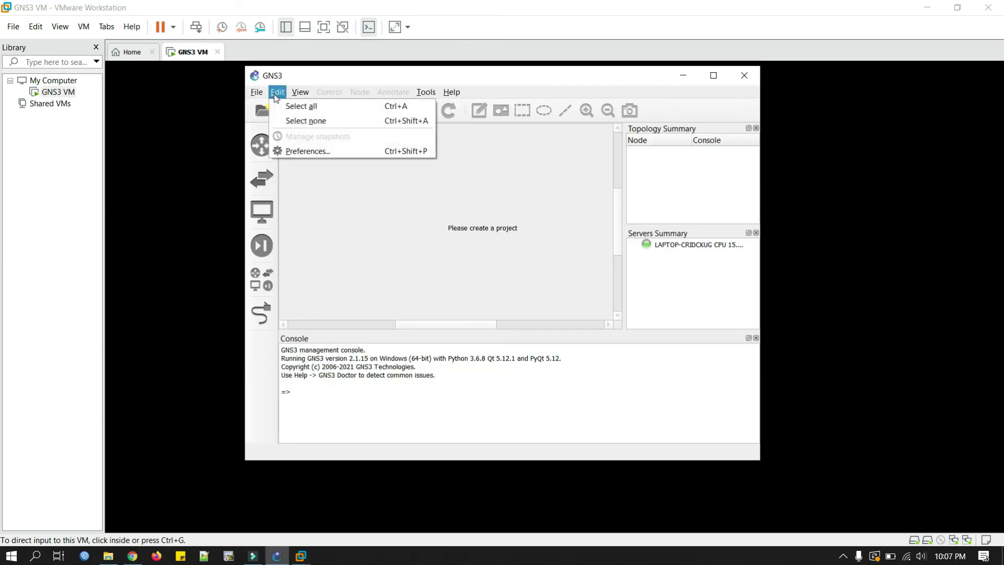
{"action": "left_click", "coordinate": [294, 151]}
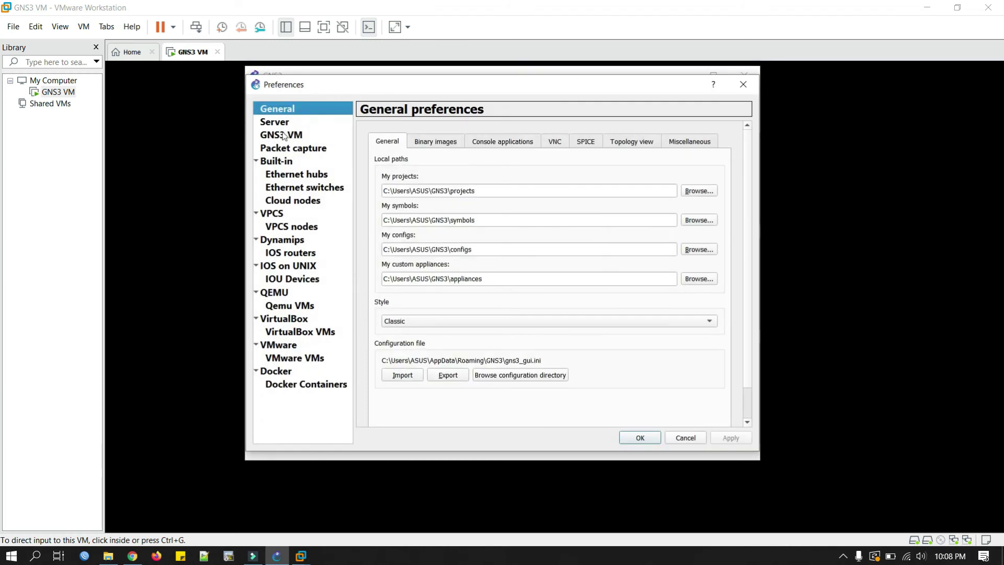
{"action": "left_click", "coordinate": [285, 137]}
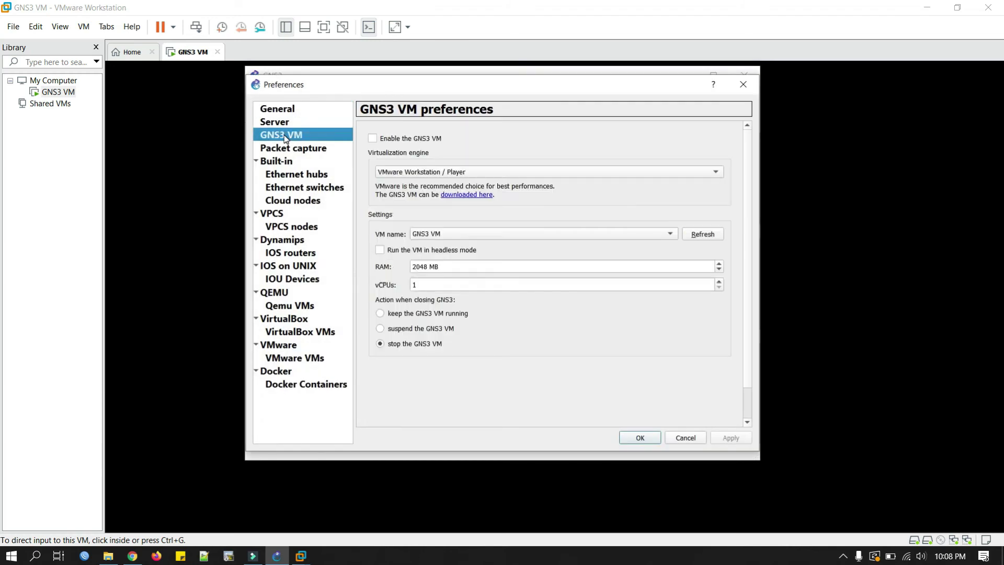
{"action": "left_click", "coordinate": [394, 140]}
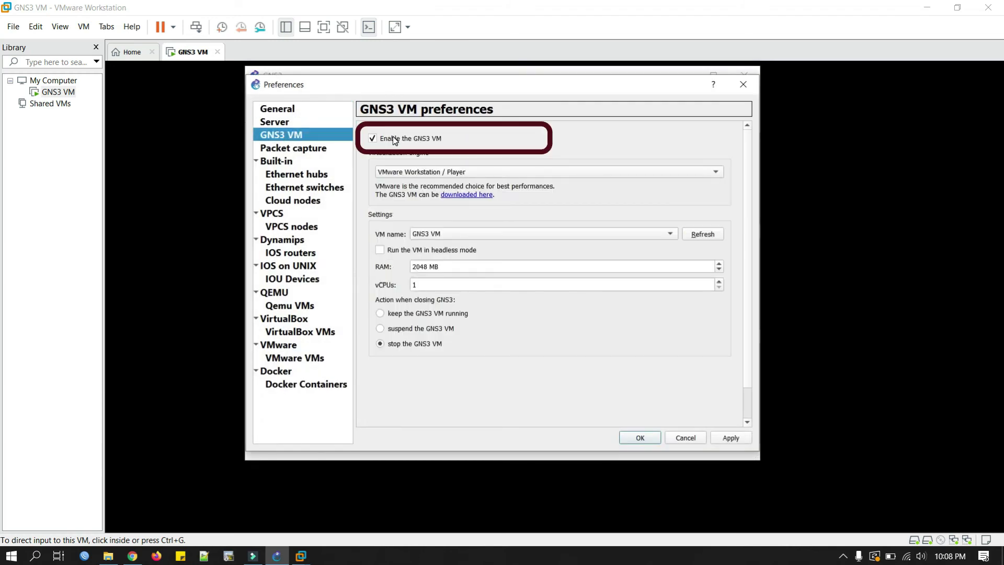
{"action": "left_click", "coordinate": [430, 251]}
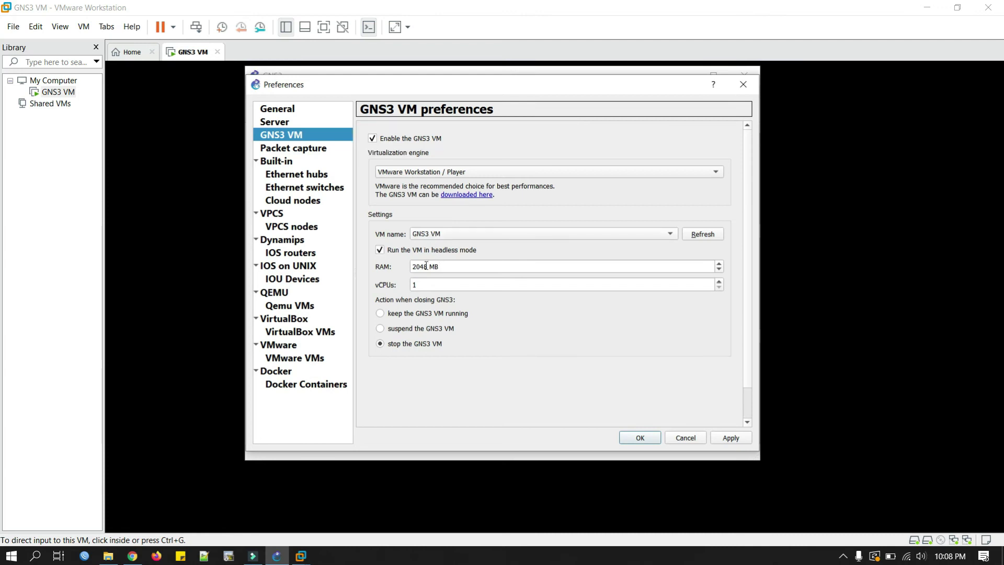
{"action": "double_click", "coordinate": [428, 267]}
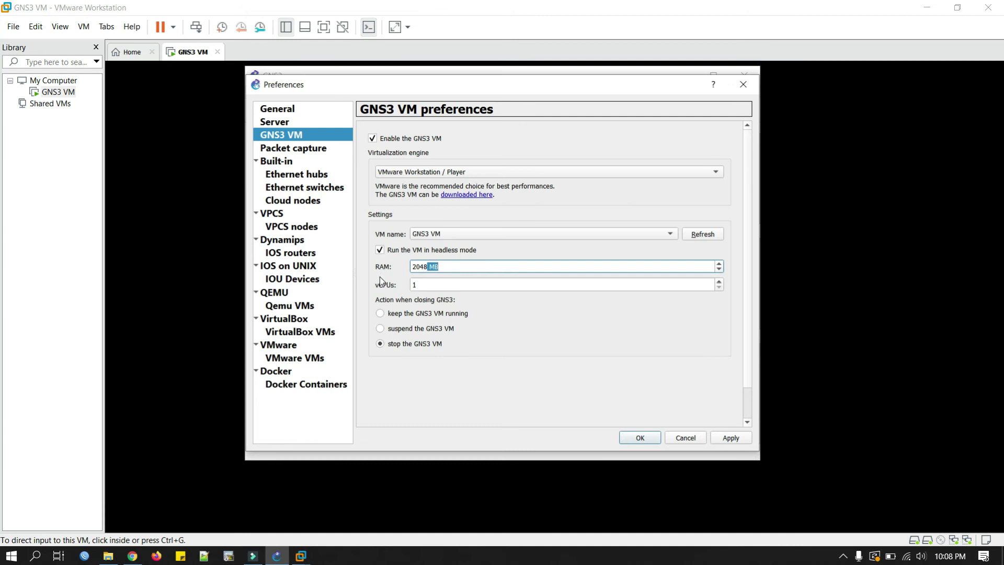
{"action": "key", "text": "ctrl+a"}
{"action": "type", "text": "4096"}
{"action": "left_click", "coordinate": [731, 438]}
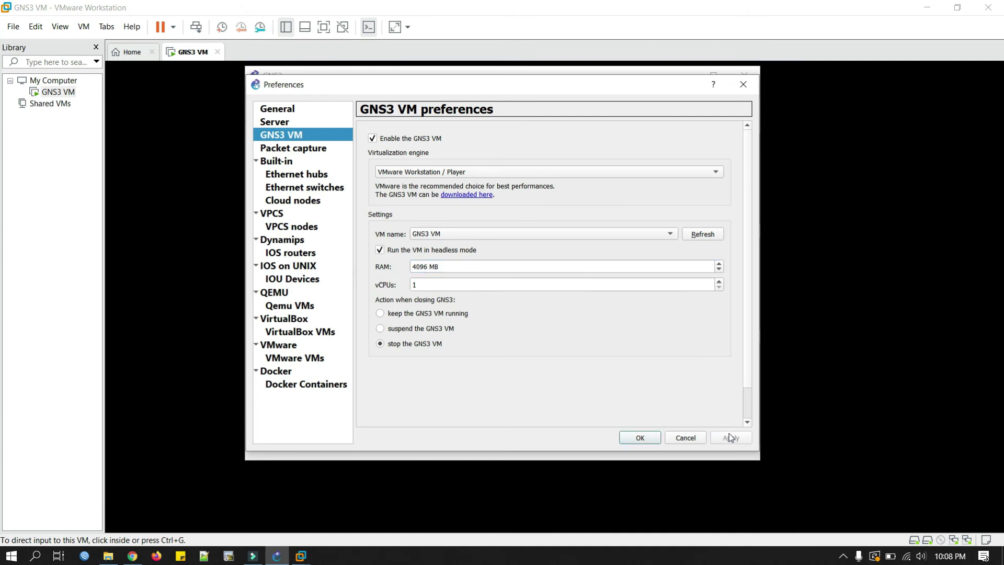
{"action": "left_click", "coordinate": [639, 437]}
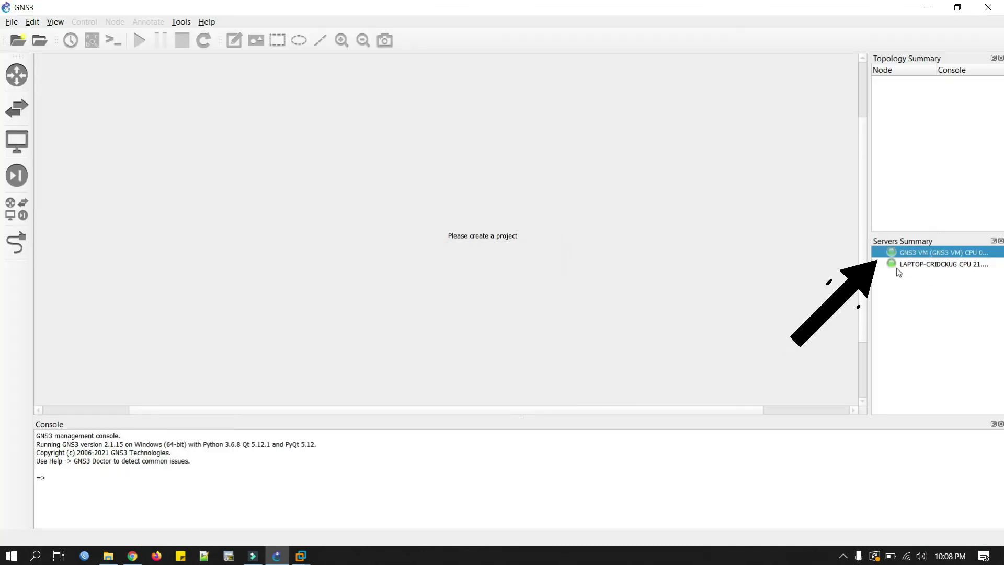
Widen the Servers Summary to show the GNS3 VM's CPU and RAM, then open the Edit menu
{"action": "left_click_drag", "start_coordinate": [873, 279], "coordinate": [788, 278]}
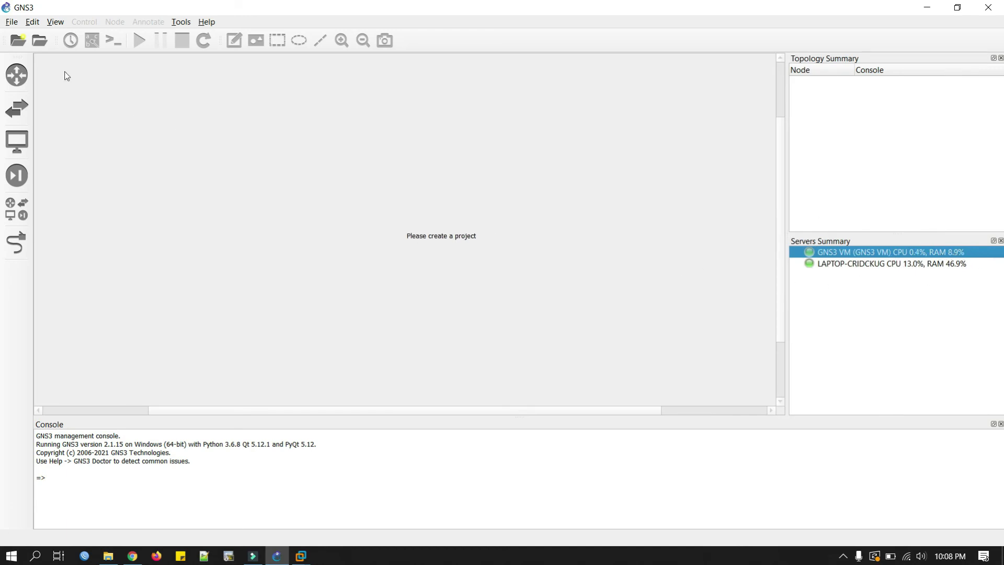
{"action": "left_click", "coordinate": [32, 25]}
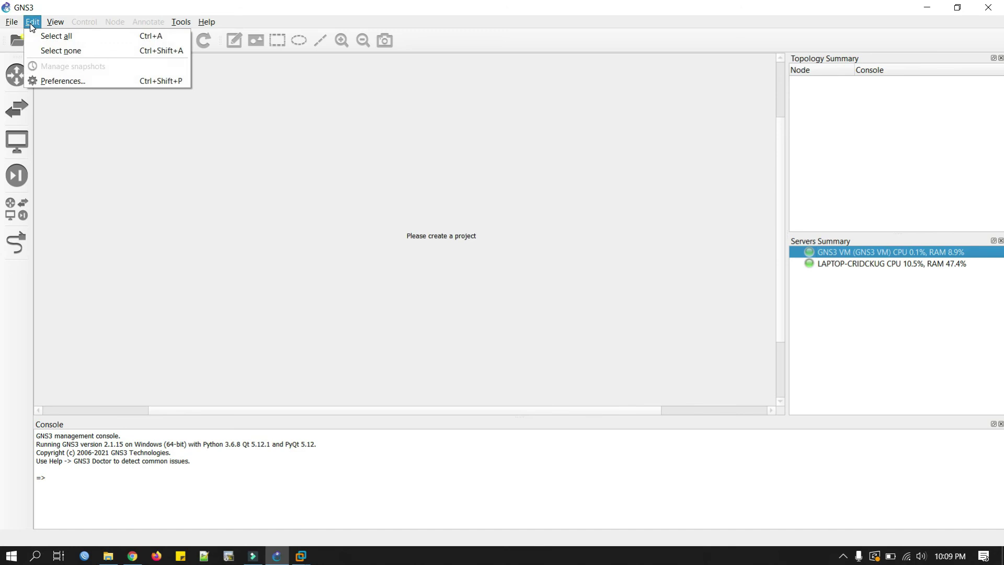
Start a new GNS3 VM IOS router template using the c7200-adventerprisek9-mz.152-4.S7_2.image file
{"action": "left_click", "coordinate": [70, 82]}
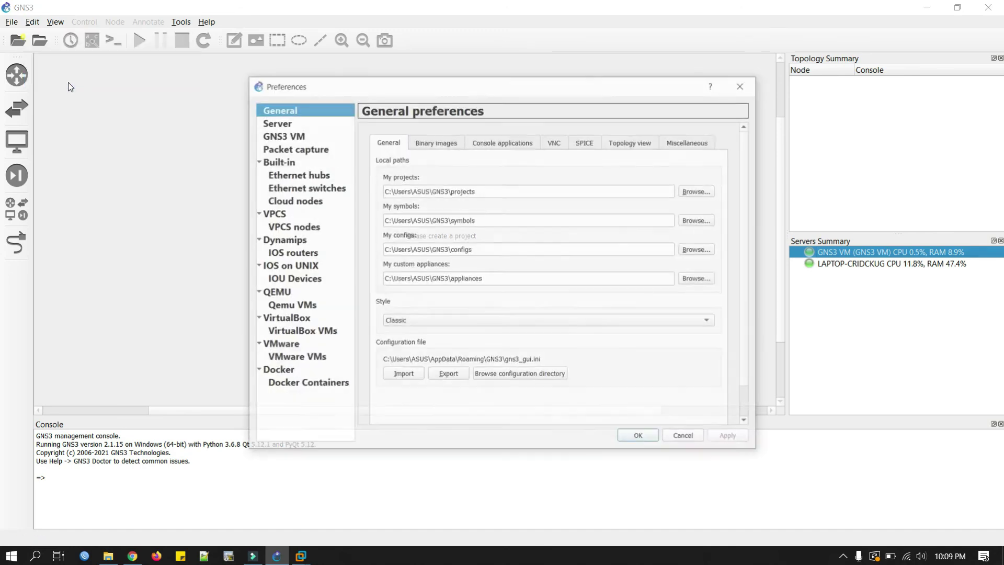
{"action": "left_click", "coordinate": [289, 256]}
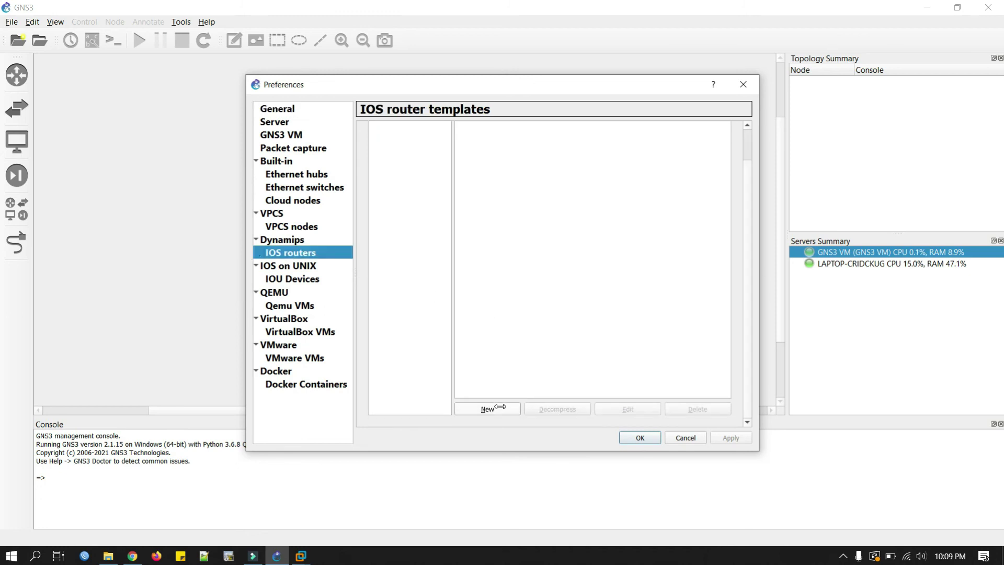
{"action": "left_click", "coordinate": [496, 409]}
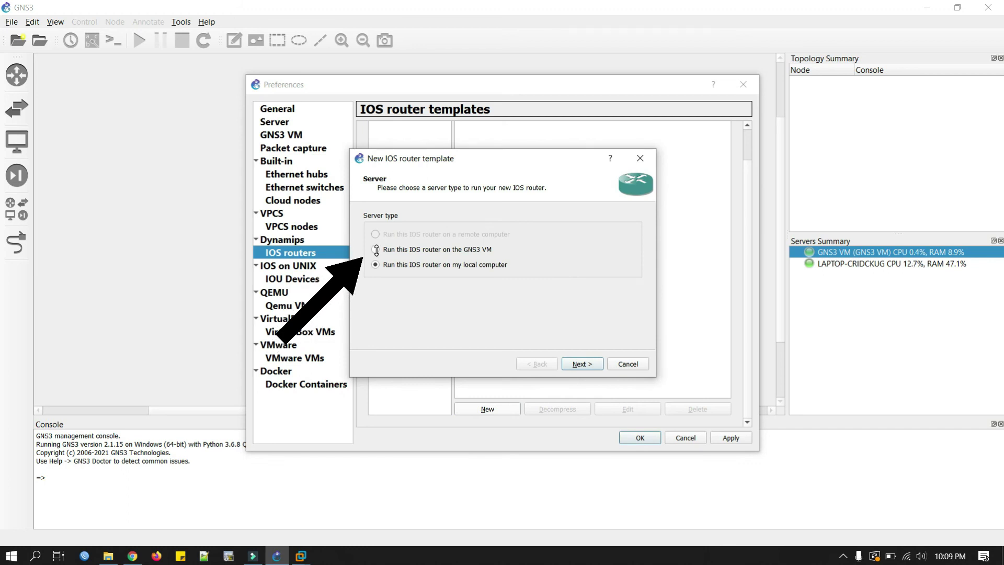
{"action": "left_click", "coordinate": [376, 249]}
{"action": "left_click", "coordinate": [585, 363]}
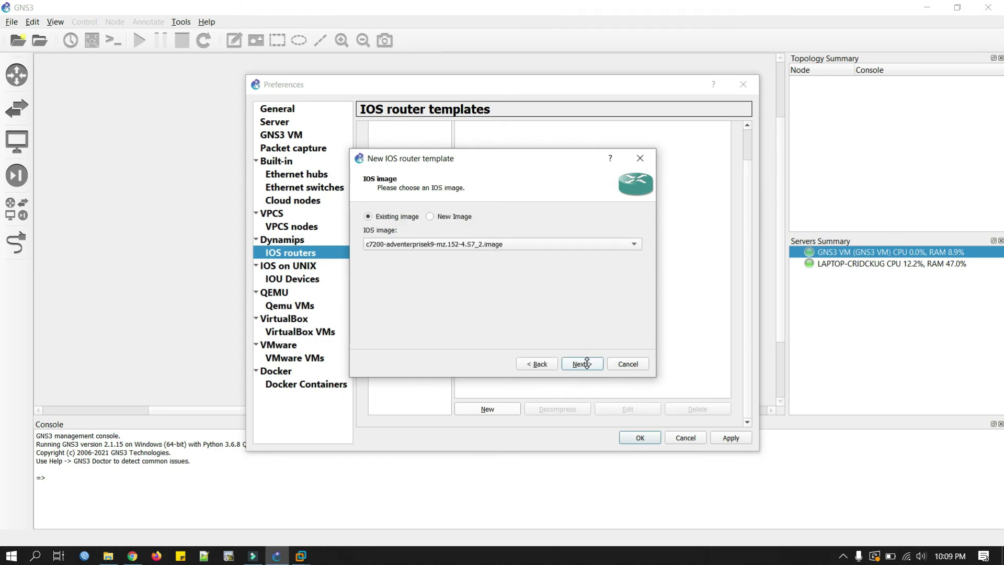
{"action": "left_click", "coordinate": [454, 215]}
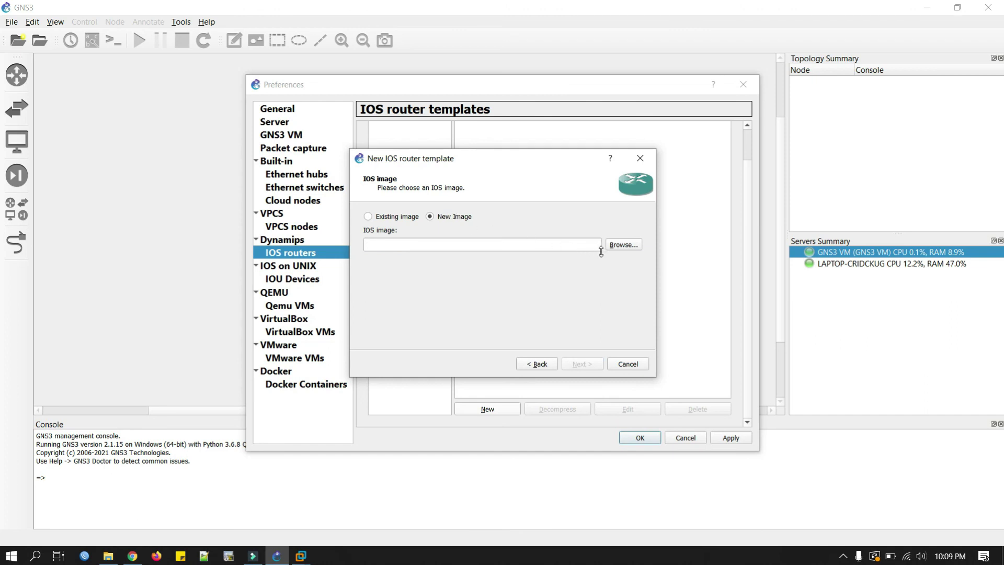
{"action": "left_click", "coordinate": [621, 244]}
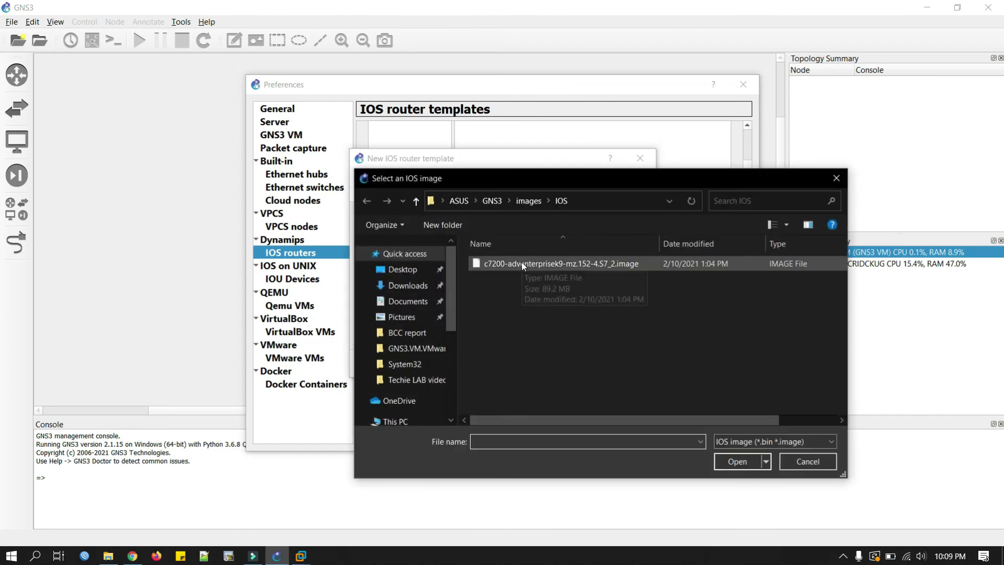
{"action": "double_click", "coordinate": [522, 264]}
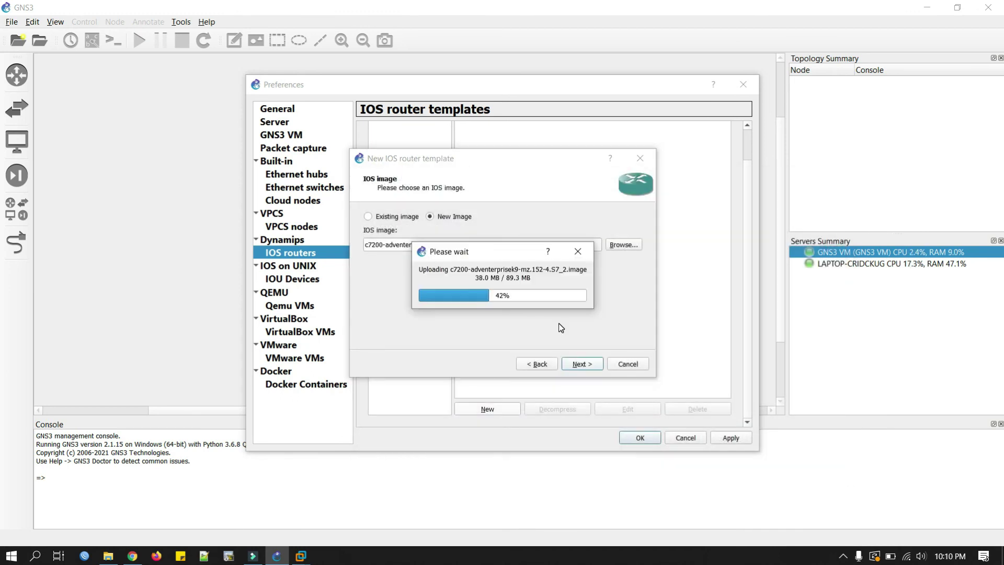
Finish the c7200 template with 512 MiB RAM, C7200-IO-2FE in slot 0 and an auto-found idle-PC
{"action": "left_click", "coordinate": [581, 365]}
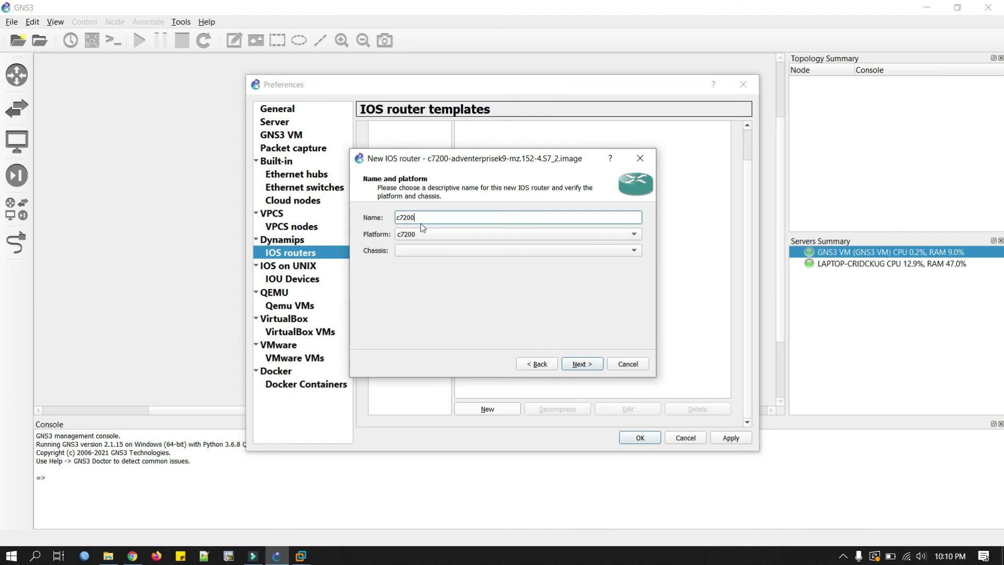
{"action": "left_click", "coordinate": [580, 365]}
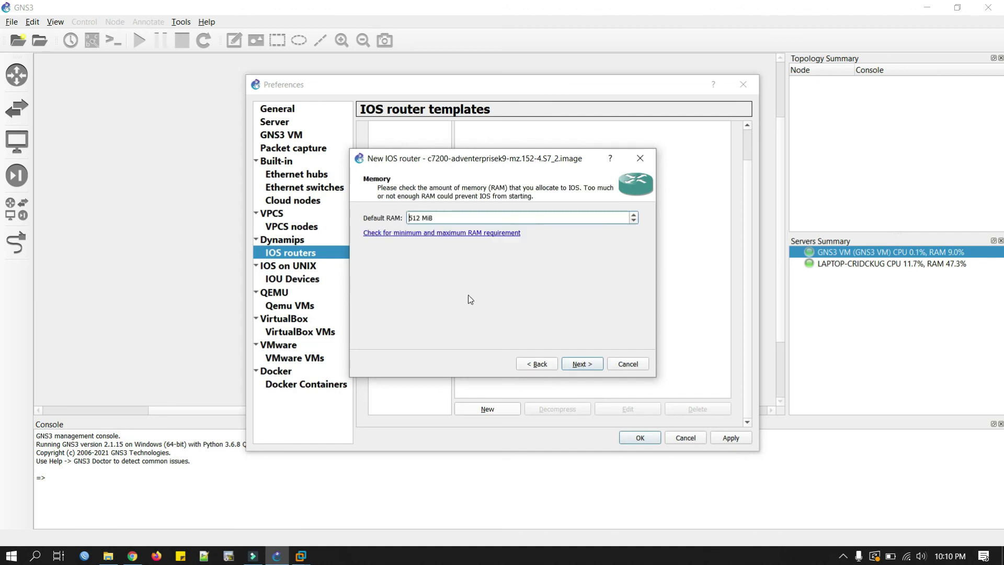
{"action": "left_click", "coordinate": [577, 365]}
{"action": "left_click", "coordinate": [422, 217]}
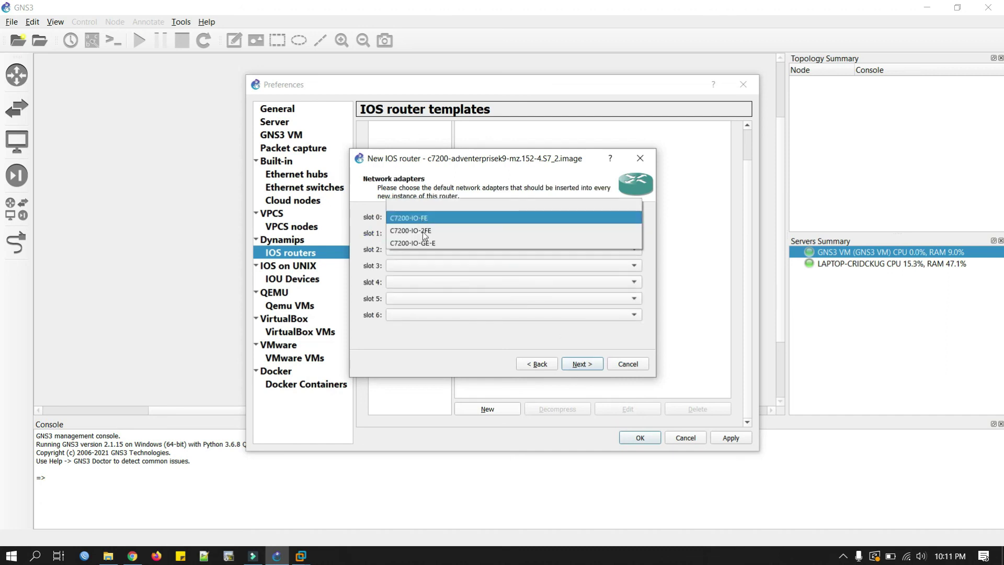
{"action": "left_click", "coordinate": [421, 234]}
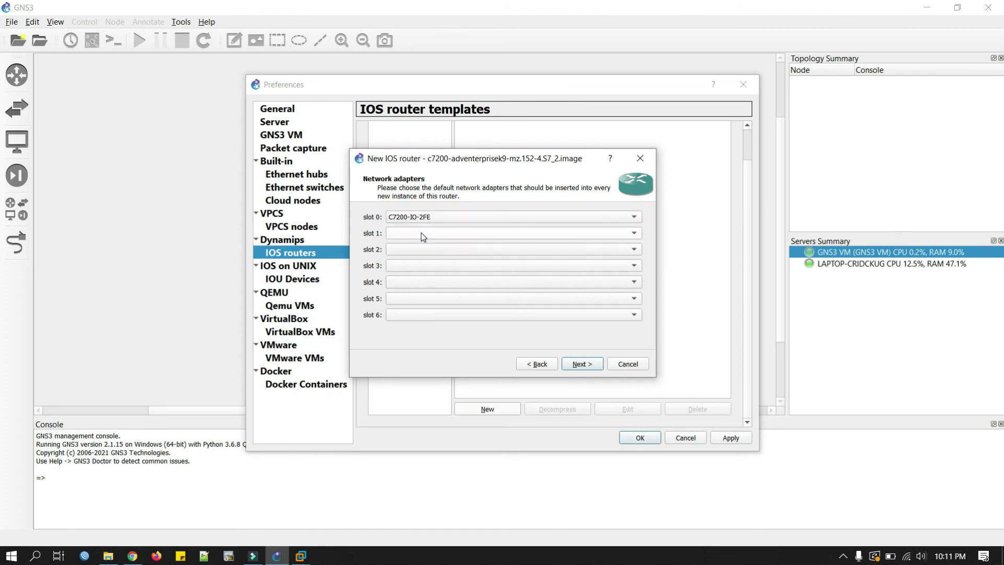
{"action": "left_click", "coordinate": [577, 365]}
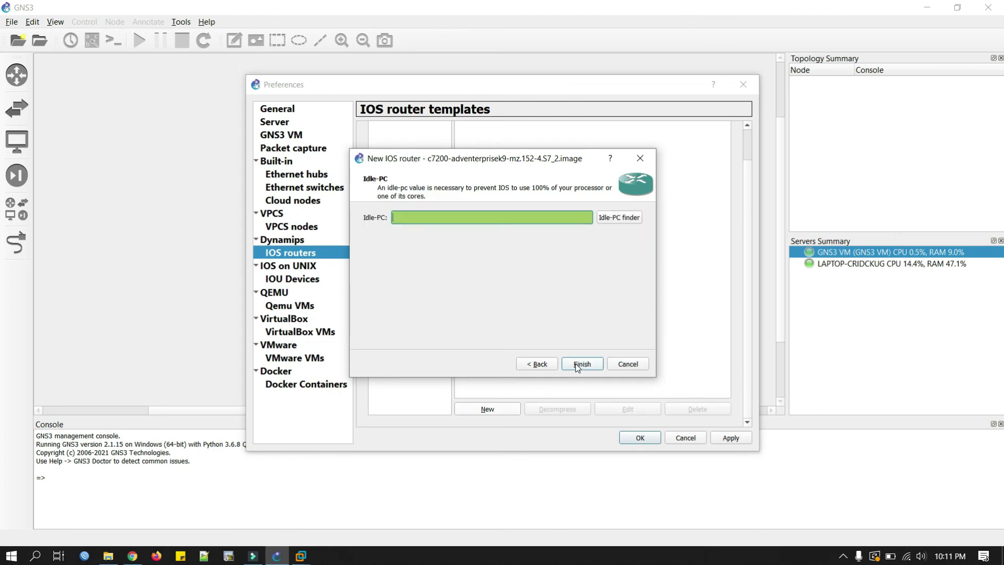
{"action": "left_click", "coordinate": [618, 222]}
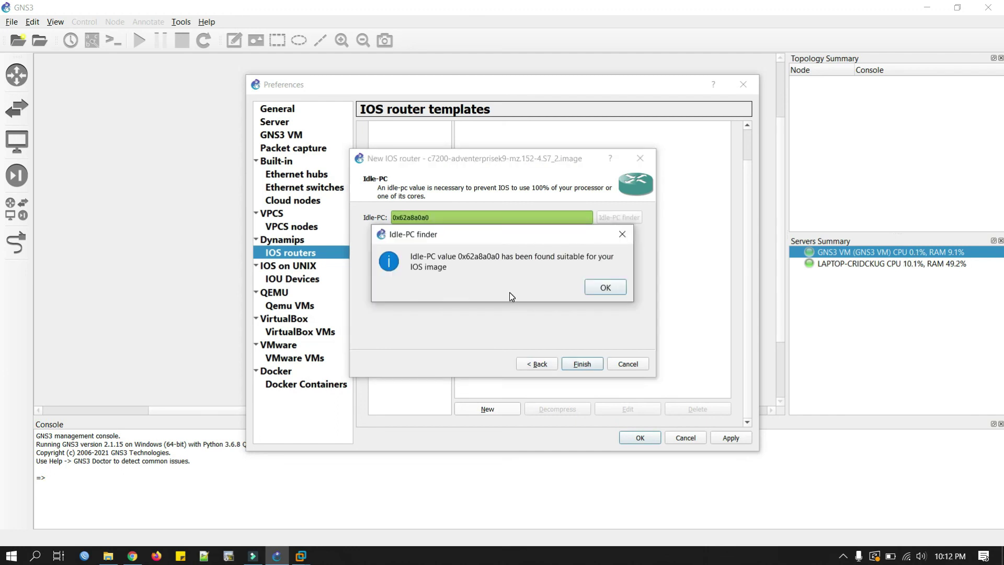
{"action": "left_click", "coordinate": [605, 287]}
{"action": "left_click", "coordinate": [582, 366]}
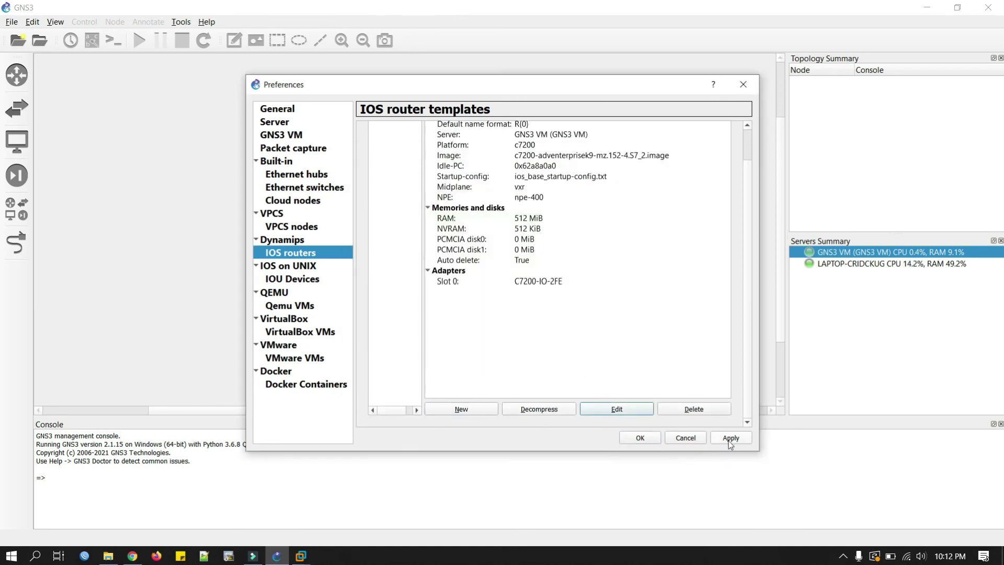
{"action": "left_click", "coordinate": [729, 440]}
{"action": "left_click", "coordinate": [638, 439]}
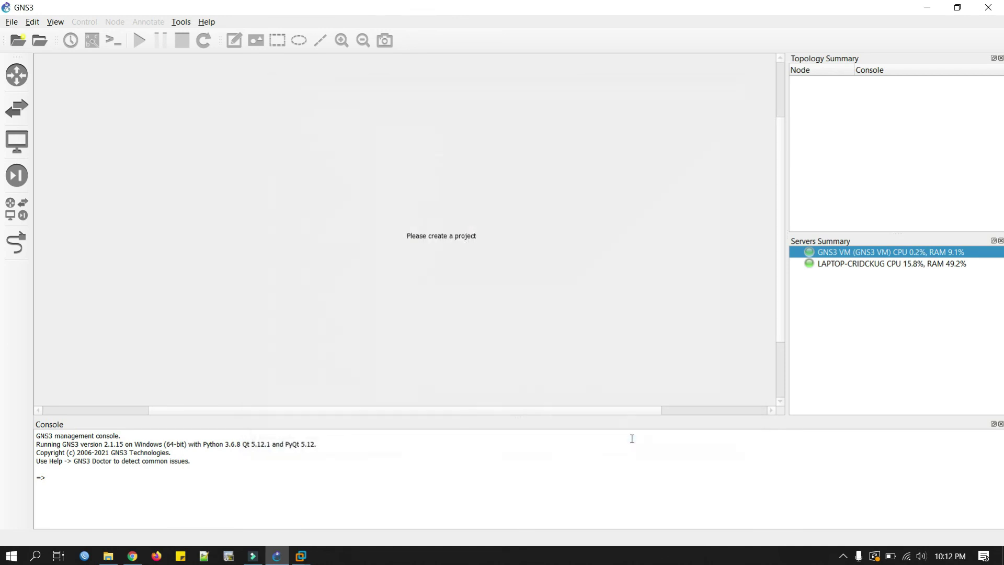
Create a new blank project named basic-conf
{"action": "left_click", "coordinate": [20, 43]}
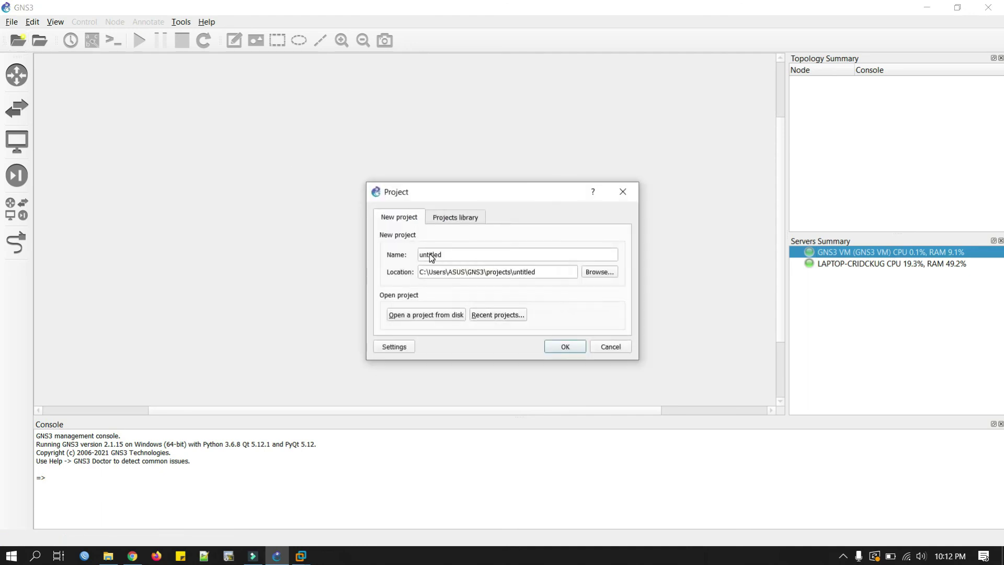
{"action": "left_click", "coordinate": [454, 260]}
{"action": "left_click_drag", "start_coordinate": [444, 256], "coordinate": [352, 252]}
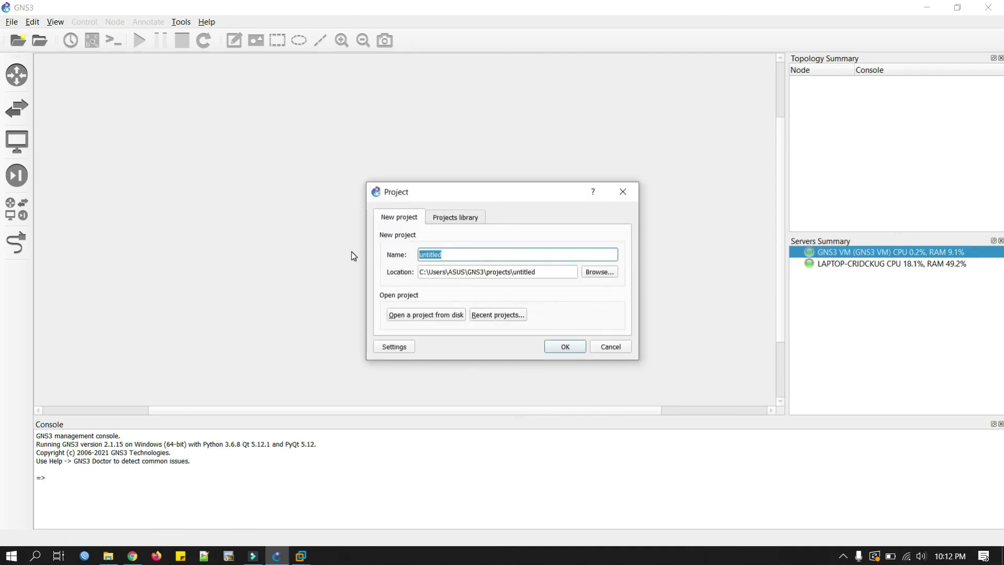
{"action": "type", "text": "basic-conf"}
{"action": "left_click", "coordinate": [555, 347]}
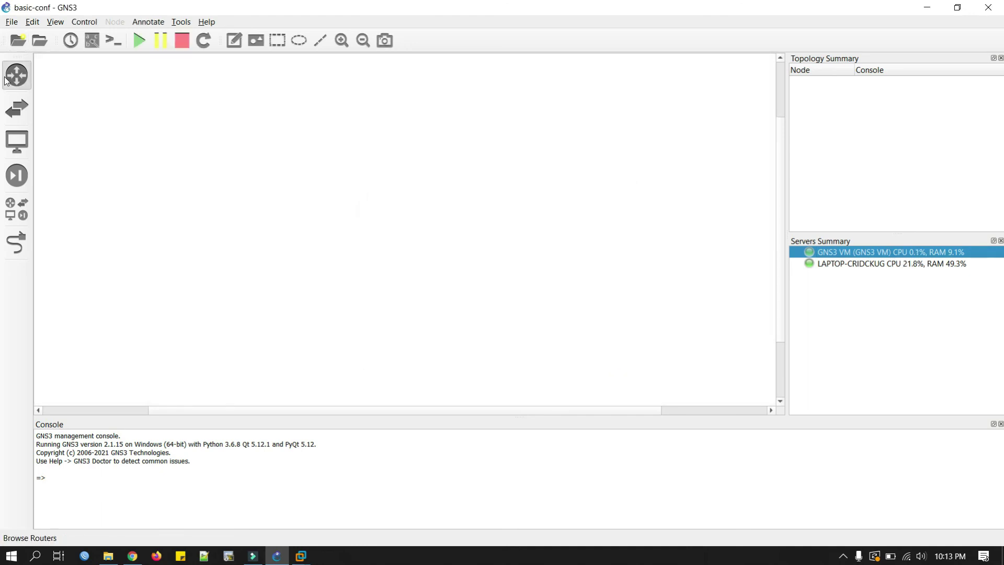
Place two c7200 routers, R1 and R2, side by side on the canvas
{"action": "left_click", "coordinate": [6, 80]}
{"action": "left_click_drag", "start_coordinate": [74, 187], "coordinate": [393, 179]}
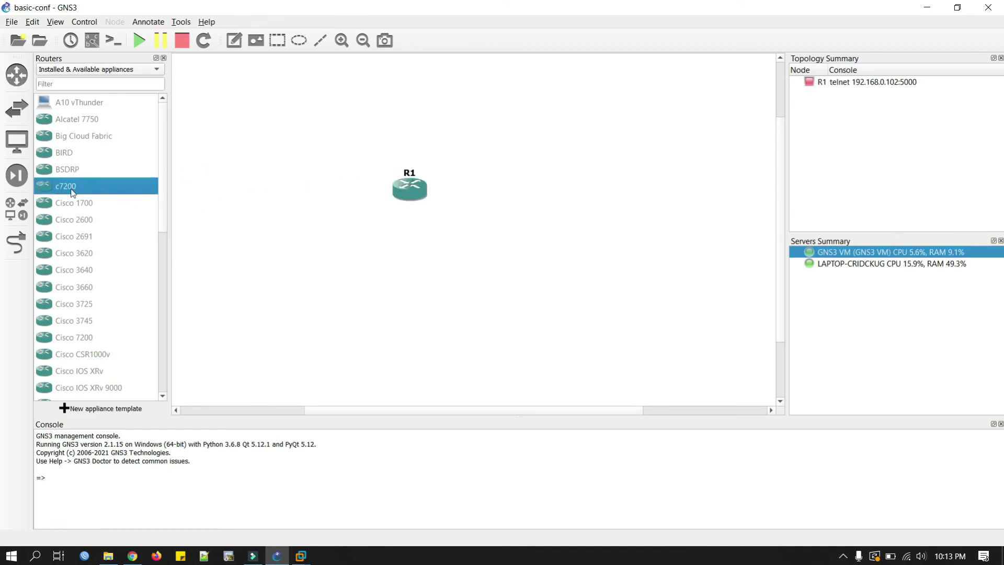
{"action": "left_click_drag", "start_coordinate": [72, 193], "coordinate": [557, 183]}
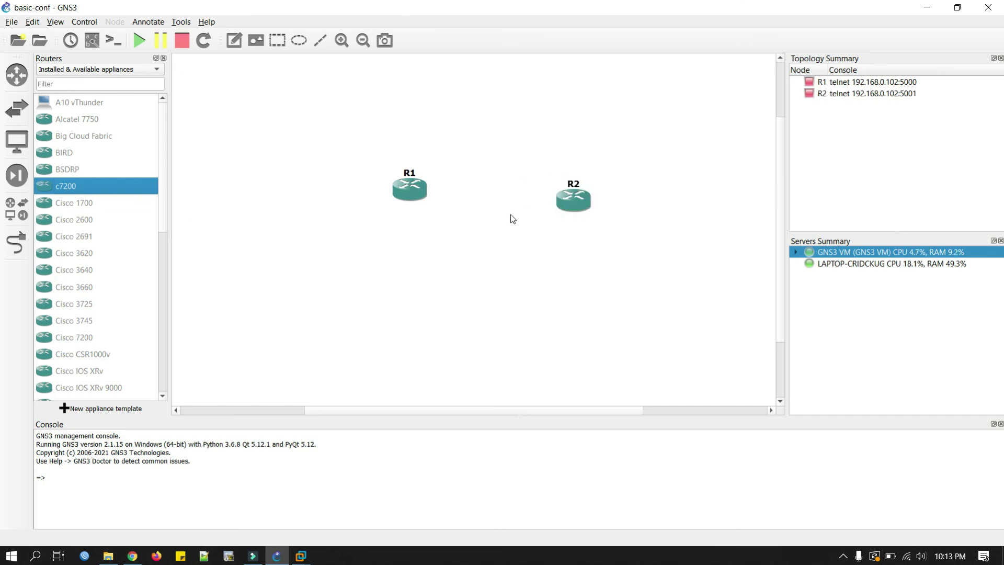
Link R1's FastEthernet0/0 to R2 and start both routers
{"action": "left_click", "coordinate": [18, 235]}
{"action": "left_click", "coordinate": [397, 195]}
{"action": "left_click", "coordinate": [435, 204]}
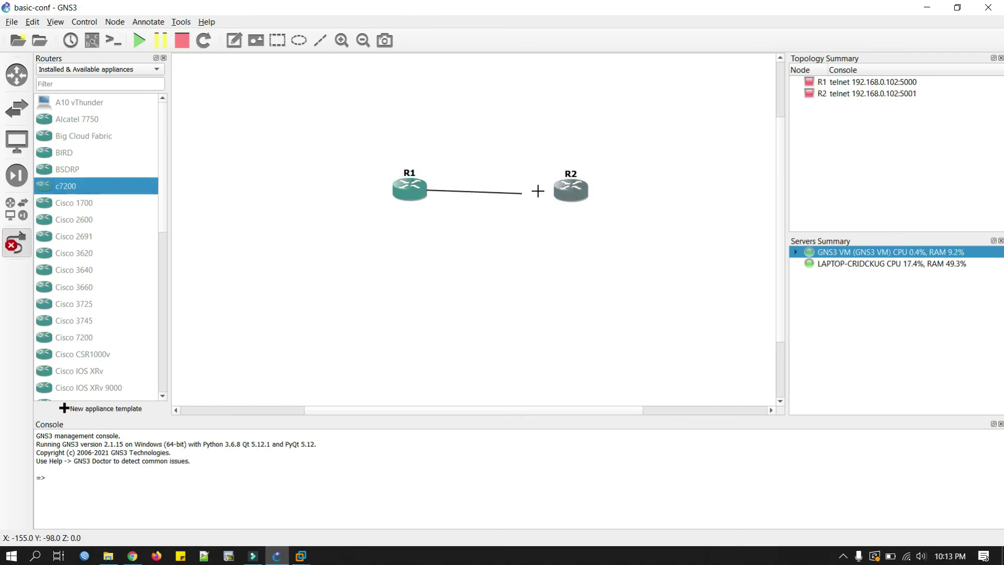
{"action": "left_click", "coordinate": [573, 192]}
{"action": "key", "text": "Escape"}
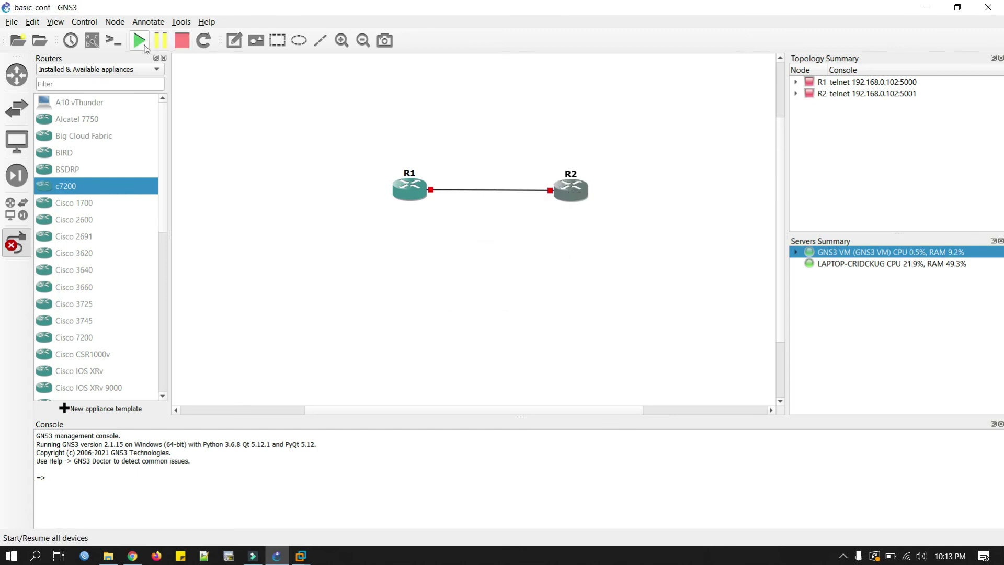
{"action": "left_click", "coordinate": [145, 47]}
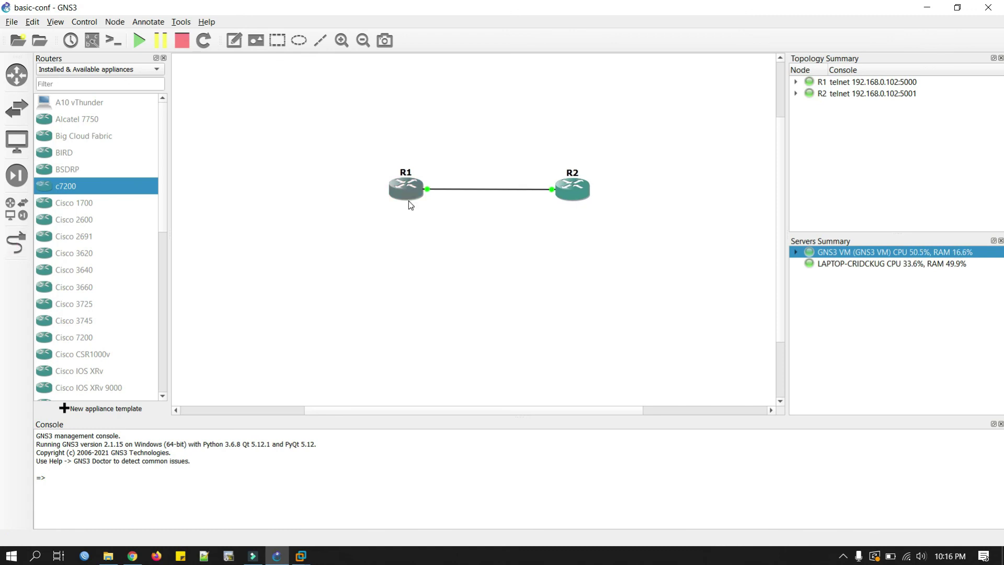